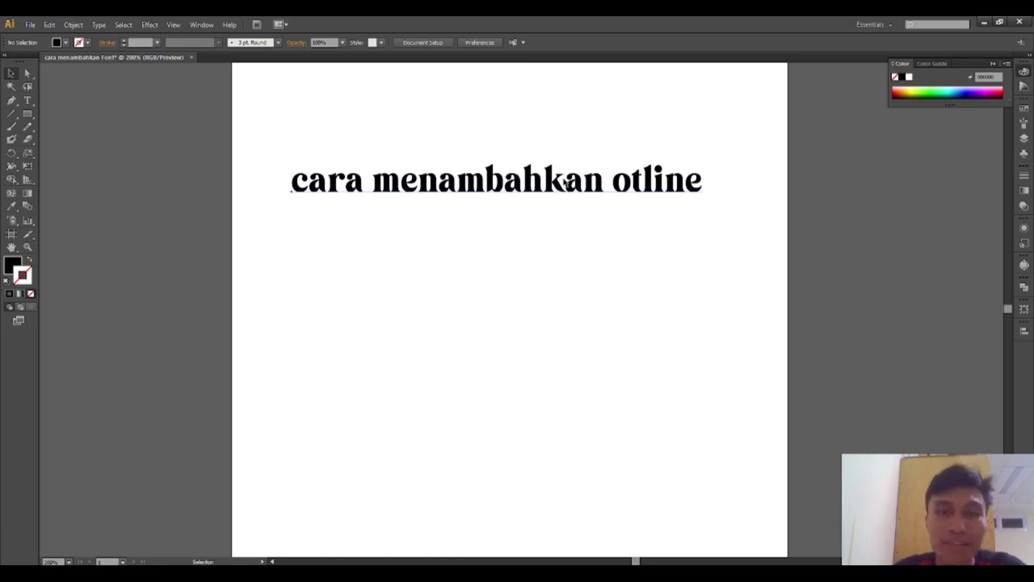
- Nudge the text line up and Alt-drag copies so three lines stack below each other
{"action": "left_click_drag", "start_coordinate": [566, 184], "coordinate": [567, 187]}
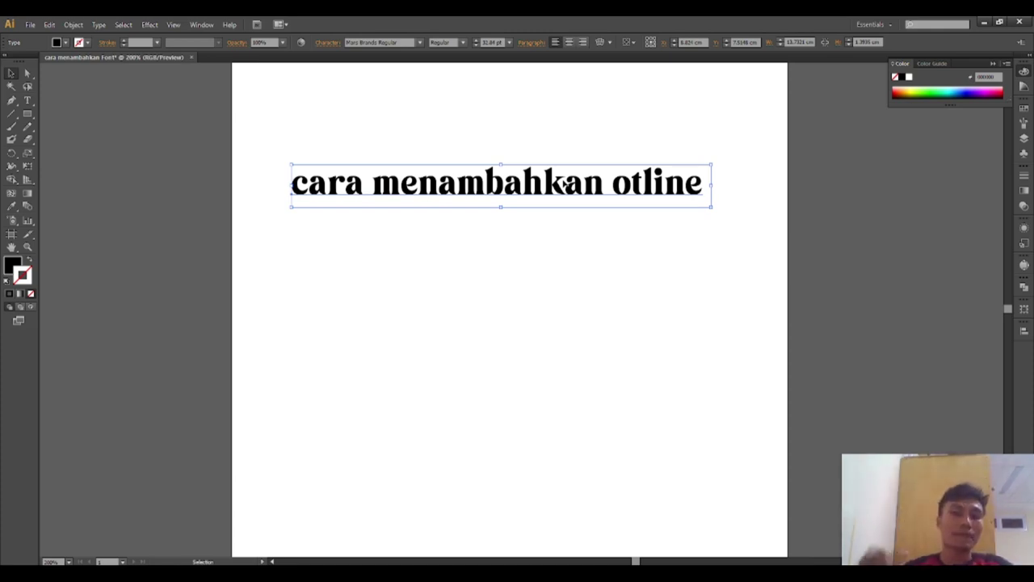
{"action": "left_click_drag", "start_coordinate": [566, 184], "coordinate": [566, 171]}
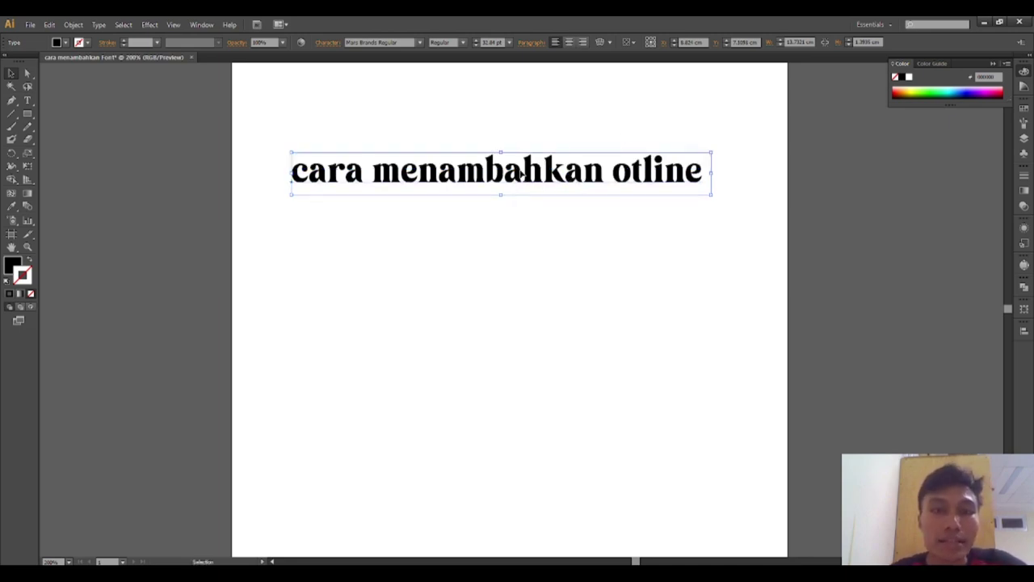
{"action": "left_click_drag", "start_coordinate": [522, 173], "coordinate": [517, 308]}
{"action": "mouse_move", "coordinate": [277, 142]}
{"action": "left_mouse_down"}
{"action": "mouse_move", "coordinate": [660, 381]}
{"action": "mouse_move", "coordinate": [752, 370]}
{"action": "left_mouse_up"}
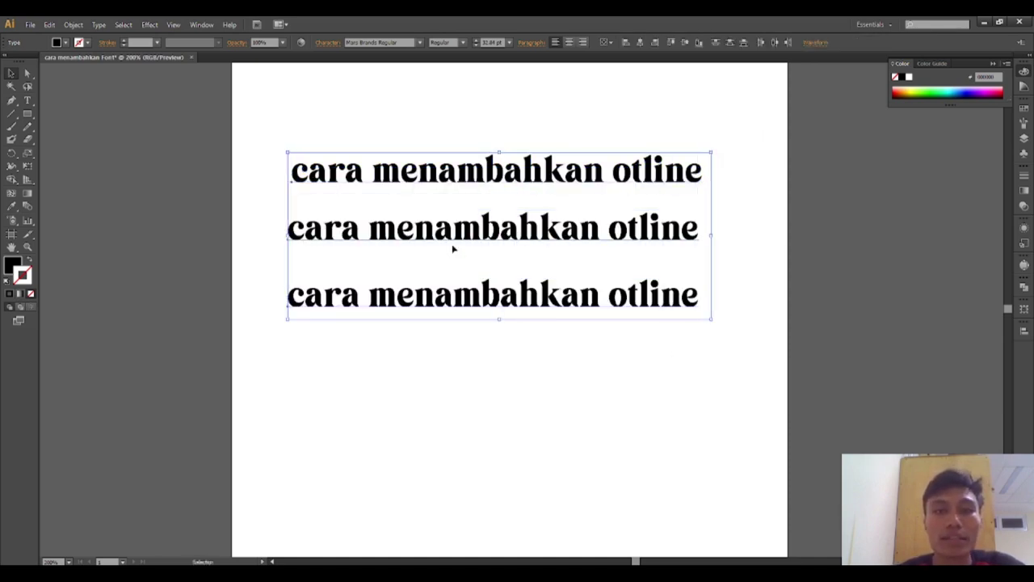
- Centre-align the three lines horizontally and shift them together toward the page centre
{"action": "left_click", "coordinate": [639, 42]}
{"action": "left_click", "coordinate": [577, 117]}
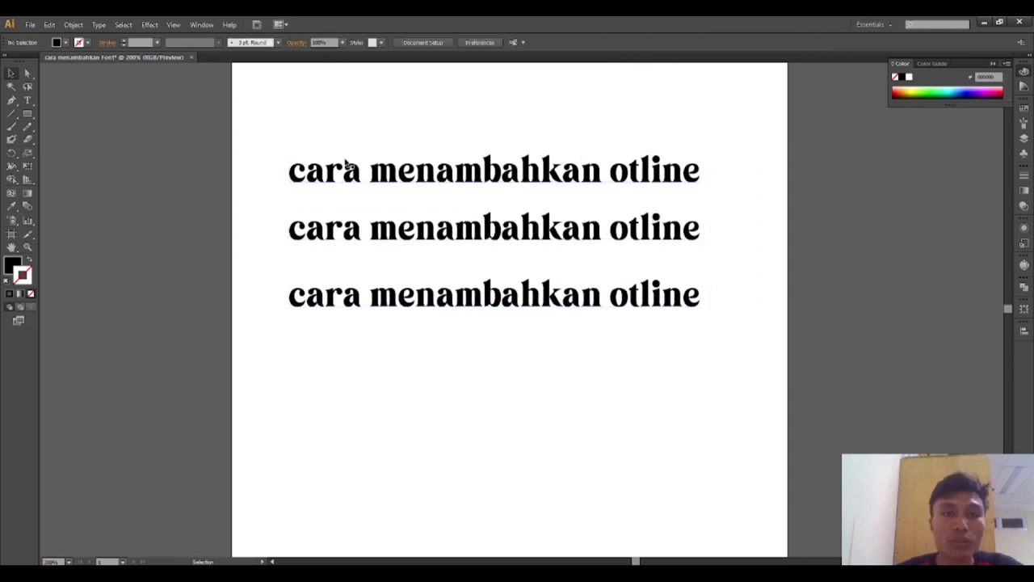
{"action": "mouse_move", "coordinate": [267, 130]}
{"action": "left_mouse_down"}
{"action": "mouse_move", "coordinate": [536, 315]}
{"action": "mouse_move", "coordinate": [731, 342]}
{"action": "left_mouse_up"}
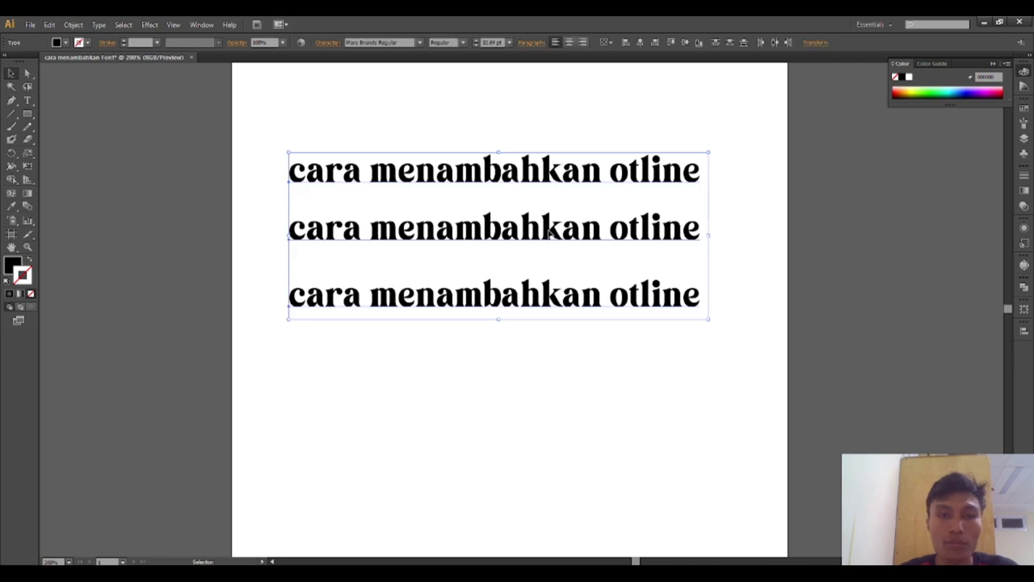
{"action": "mouse_move", "coordinate": [550, 233]}
{"action": "left_mouse_down"}
{"action": "mouse_move", "coordinate": [584, 231]}
{"action": "mouse_move", "coordinate": [543, 231]}
{"action": "left_mouse_up"}
{"action": "left_click", "coordinate": [452, 374]}
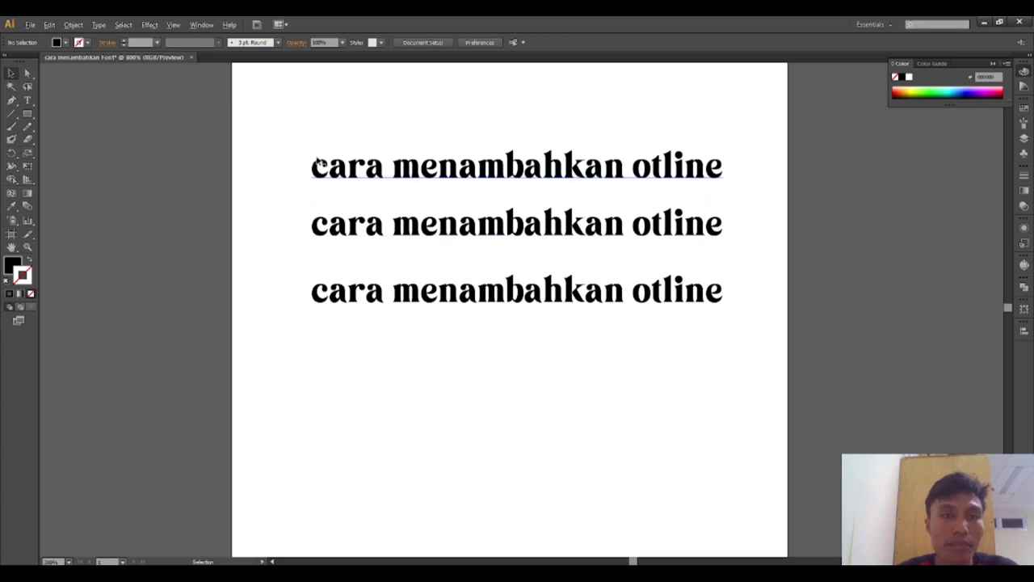
- Fill the top text line with pure red (FF0000)
{"action": "scroll", "coordinate": [319, 164], "scroll_direction": "up", "scroll_amount": 2}
{"action": "scroll", "coordinate": [299, 202], "scroll_direction": "up", "scroll_amount": 2}
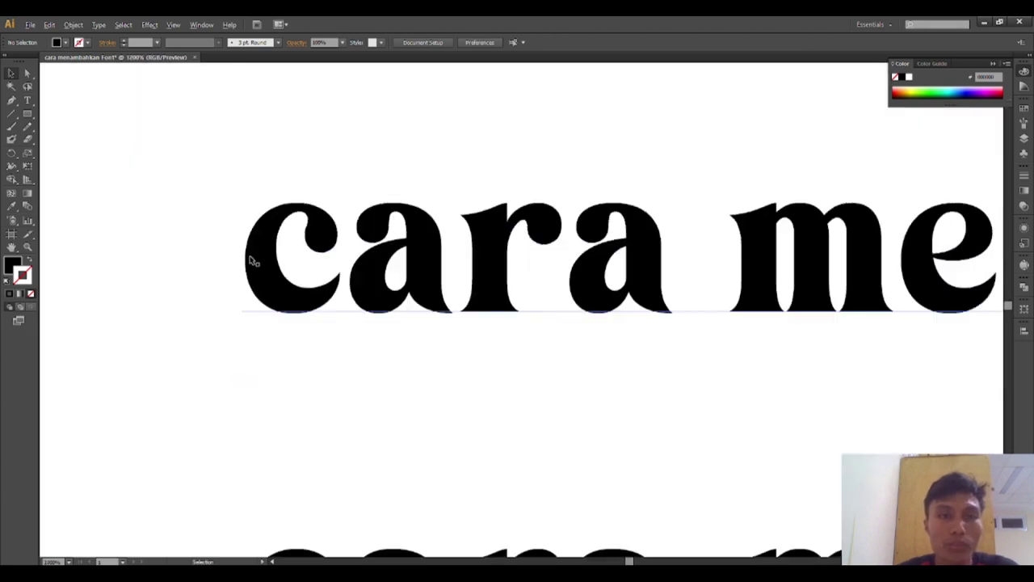
{"action": "scroll", "coordinate": [295, 253], "scroll_direction": "down", "scroll_amount": 4}
{"action": "scroll", "coordinate": [312, 270], "scroll_direction": "down", "scroll_amount": 1}
{"action": "scroll", "coordinate": [324, 263], "scroll_direction": "down", "scroll_amount": 2}
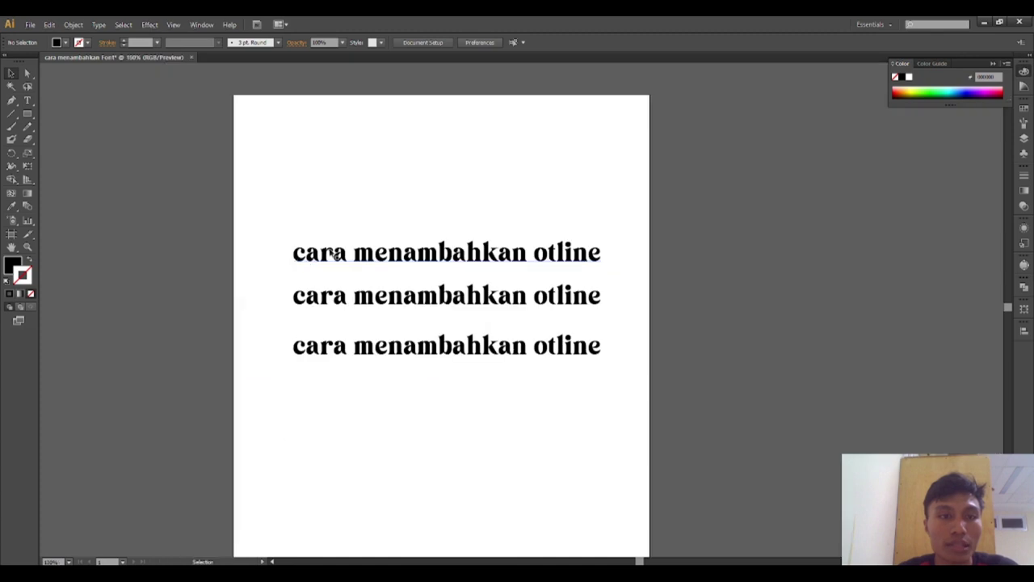
{"action": "left_click", "coordinate": [315, 259]}
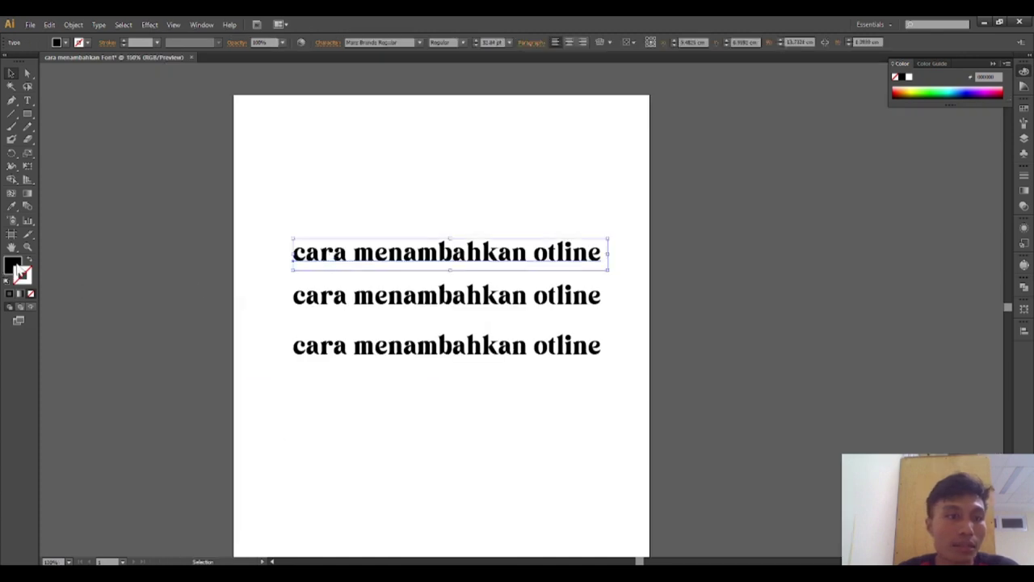
{"action": "double_click", "coordinate": [18, 269]}
{"action": "left_click", "coordinate": [165, 376]}
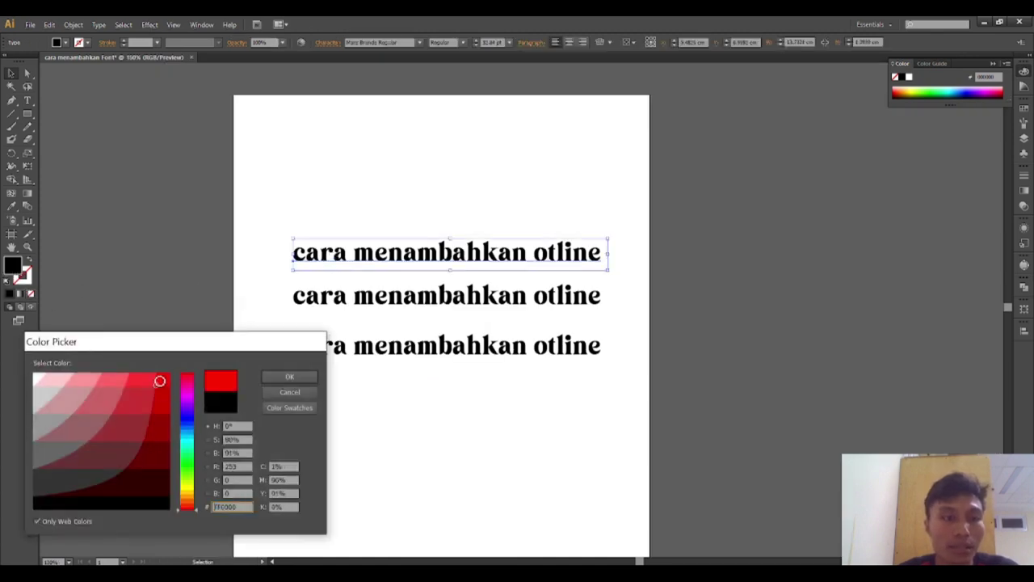
{"action": "left_click", "coordinate": [274, 375]}
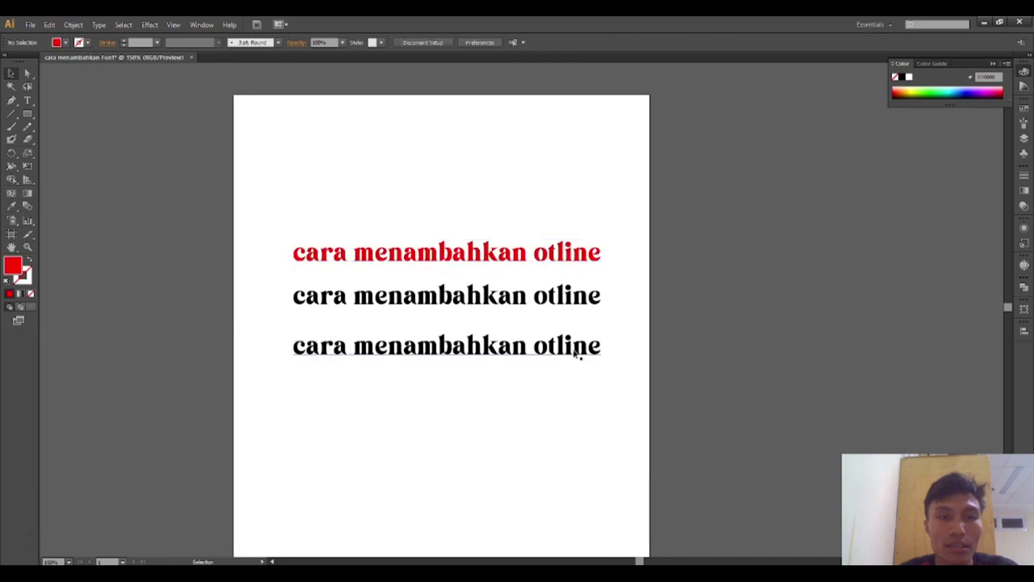
- Give the middle text line a bright yellow fill
{"action": "scroll", "coordinate": [579, 333], "scroll_direction": "up", "scroll_amount": 2}
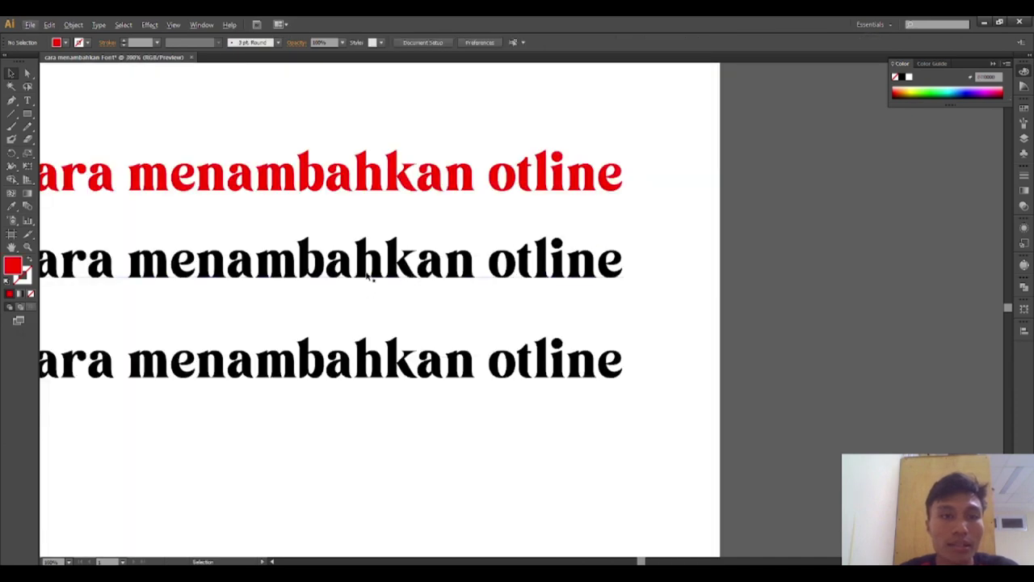
{"action": "left_click", "coordinate": [367, 275]}
{"action": "double_click", "coordinate": [17, 267]}
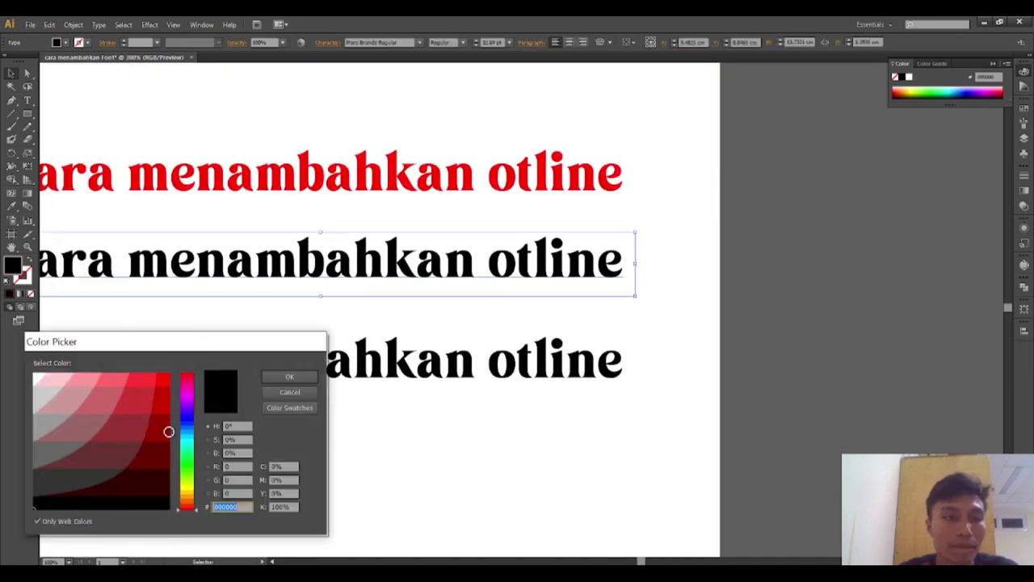
{"action": "left_click", "coordinate": [190, 480]}
{"action": "left_click", "coordinate": [187, 488]}
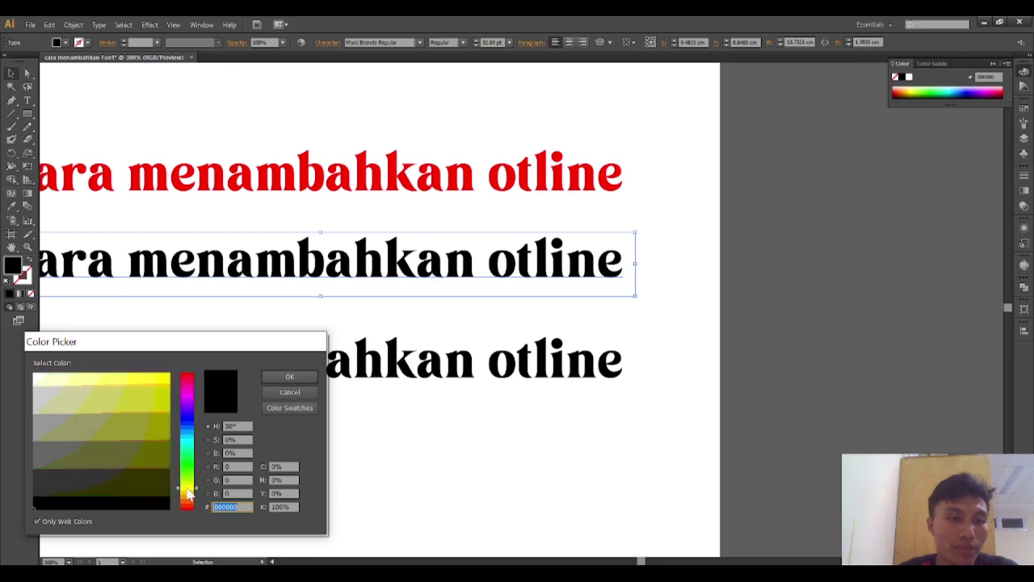
{"action": "left_click_drag", "start_coordinate": [164, 440], "coordinate": [165, 372]}
{"action": "left_click", "coordinate": [282, 381]}
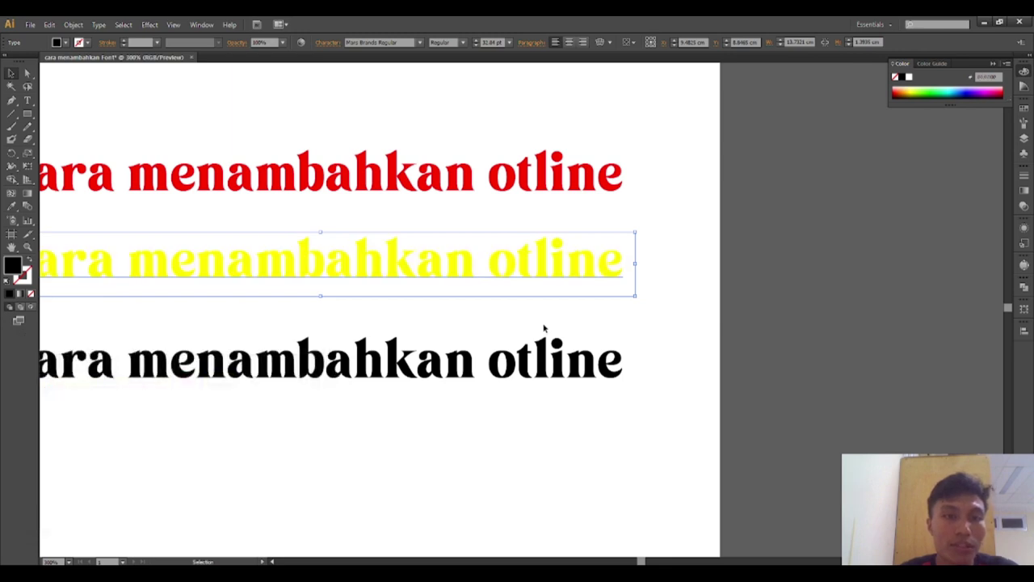
{"action": "left_click", "coordinate": [544, 328]}
- Change the middle line's fill from yellow to blue 0000CC
{"action": "left_click", "coordinate": [176, 277]}
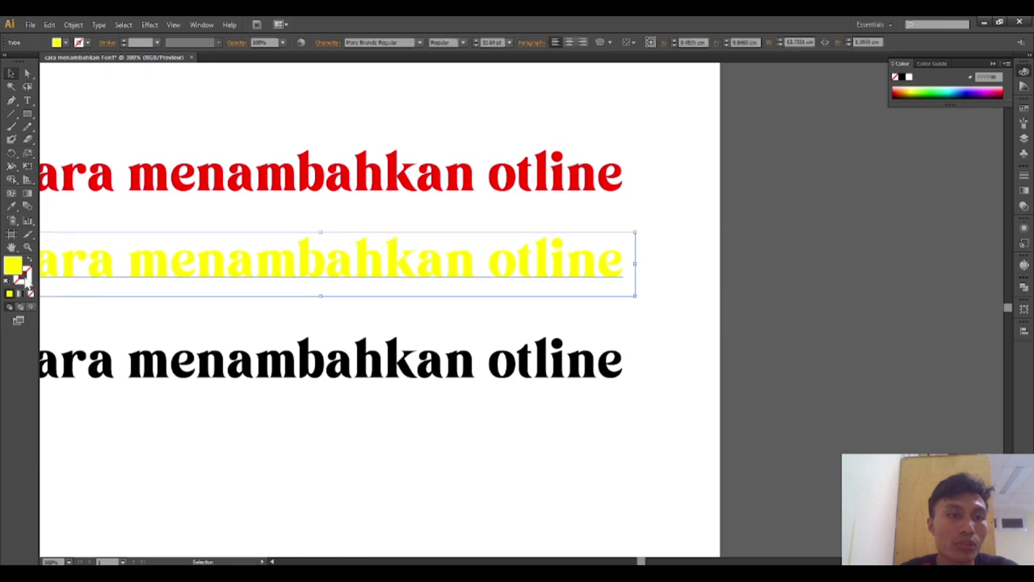
{"action": "double_click", "coordinate": [11, 265]}
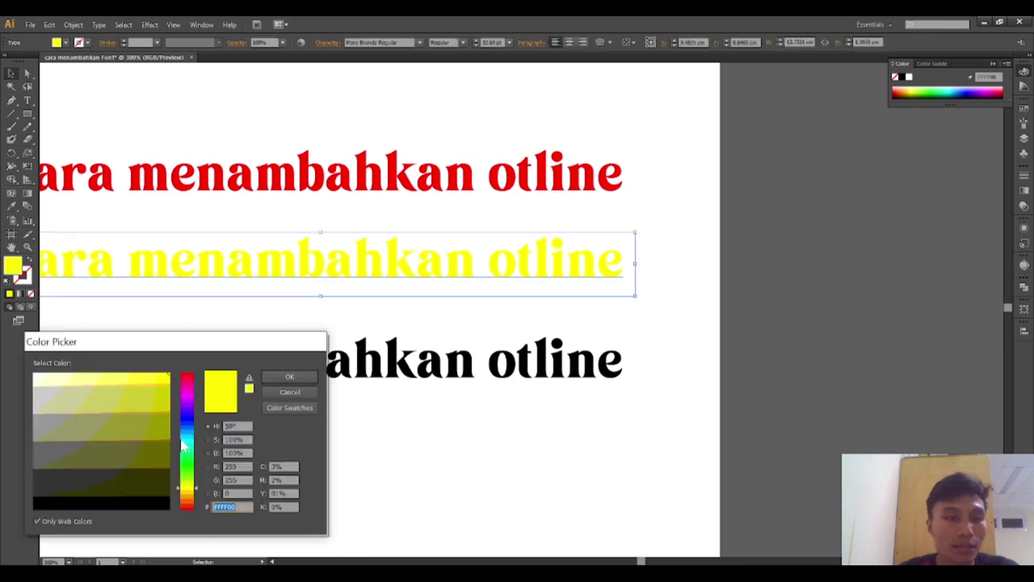
{"action": "left_click", "coordinate": [186, 422]}
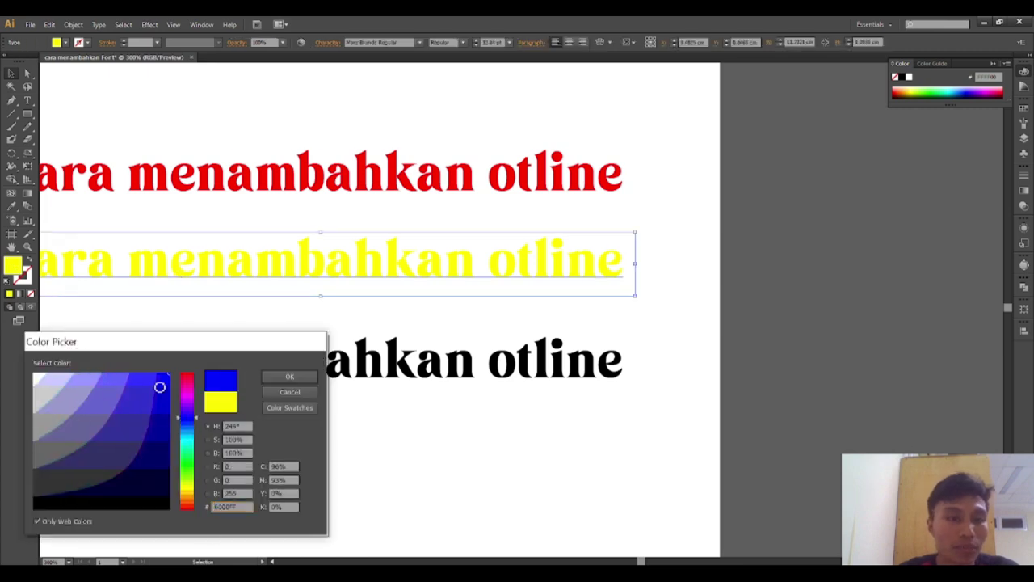
{"action": "left_click_drag", "start_coordinate": [162, 385], "coordinate": [168, 406]}
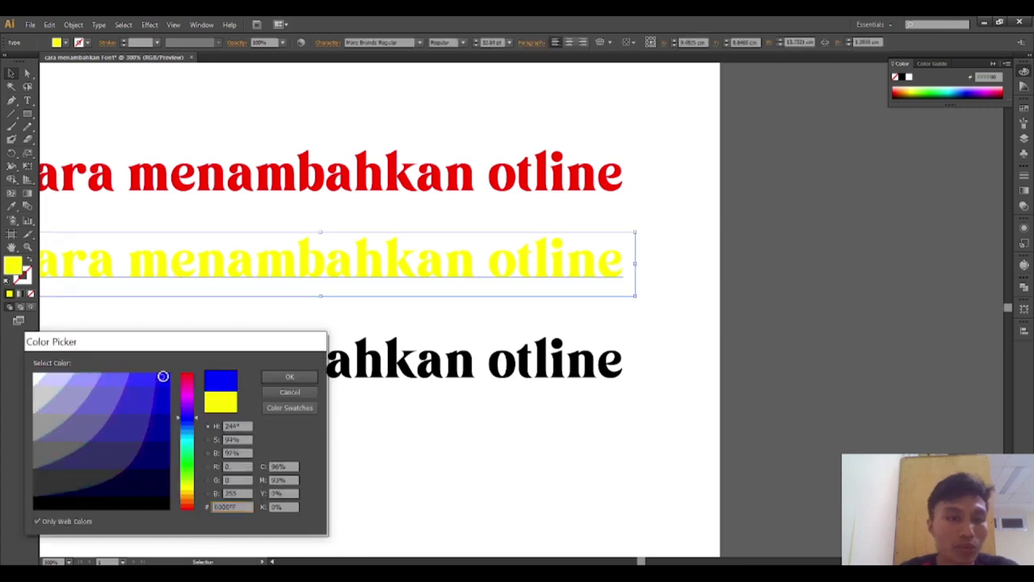
{"action": "left_click", "coordinate": [288, 377]}
{"action": "left_click", "coordinate": [648, 273]}
{"action": "key", "text": "ctrl+0"}
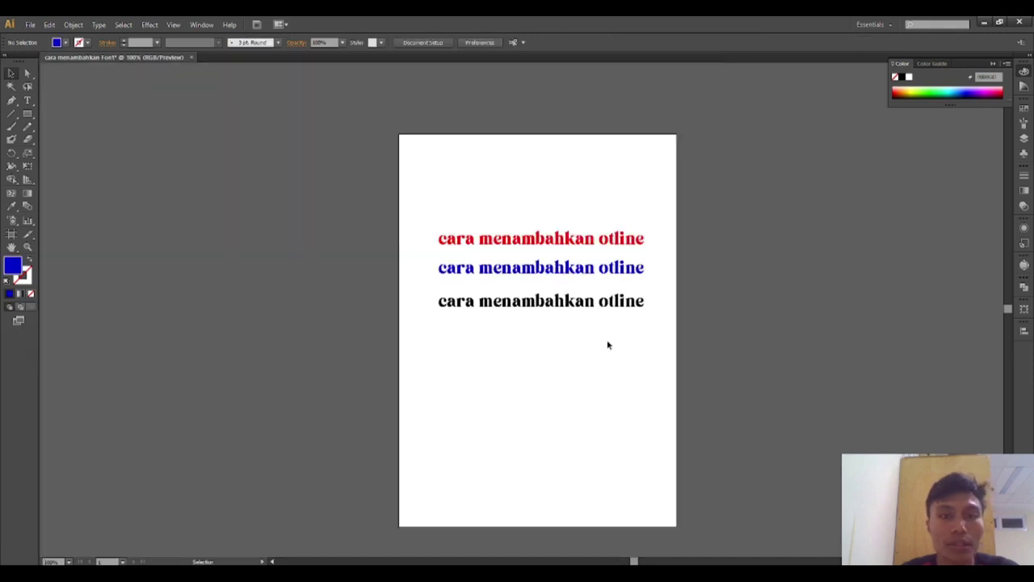
{"action": "key", "text": "ctrl+plus"}
{"action": "key", "text": "ctrl+plus"}
{"action": "scroll", "coordinate": [692, 210], "scroll_direction": "up", "scroll_amount": 1}
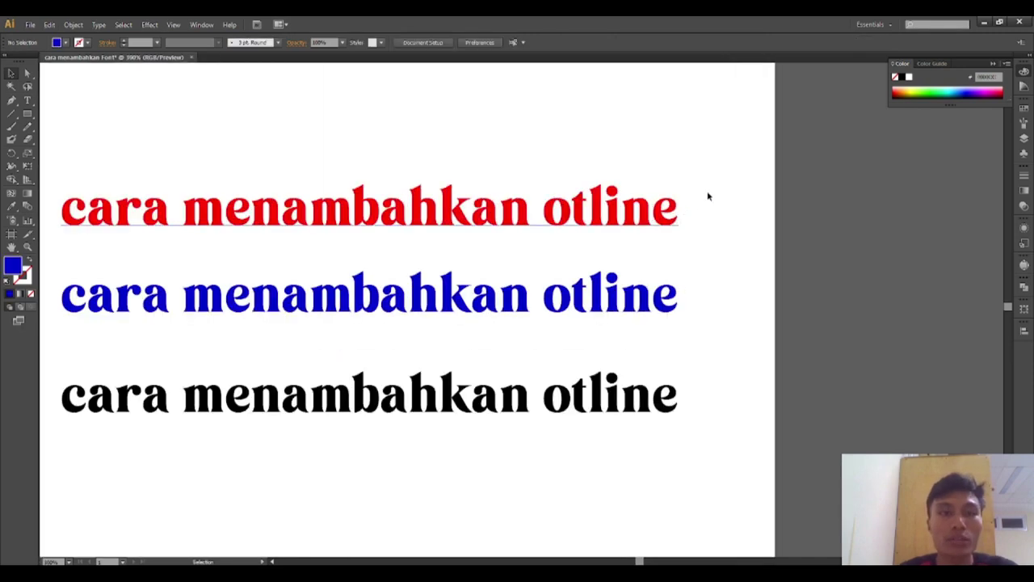
{"action": "scroll", "coordinate": [642, 266], "scroll_direction": "down", "scroll_amount": 2}
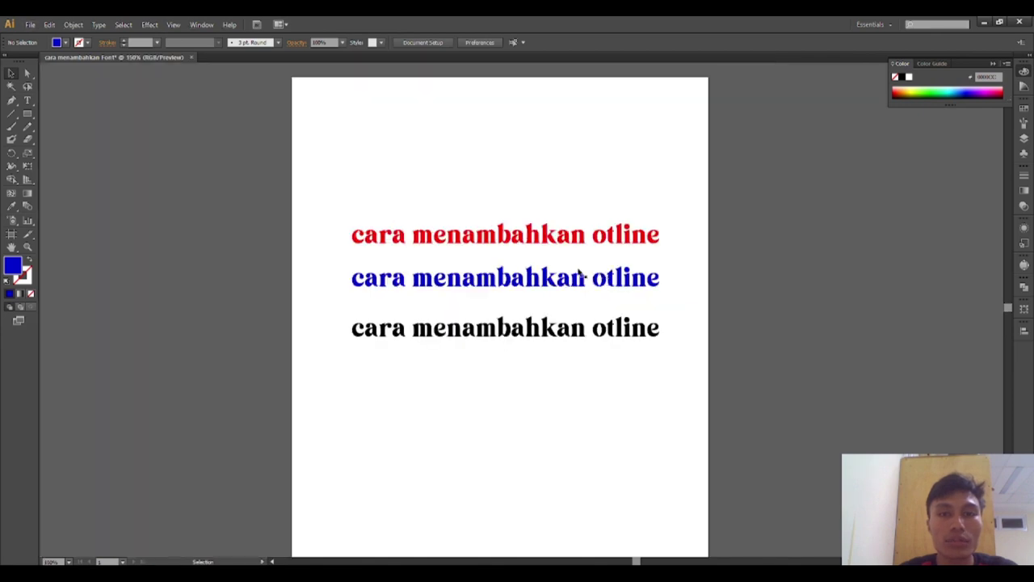
{"action": "scroll", "coordinate": [448, 245], "scroll_direction": "up", "scroll_amount": 1}
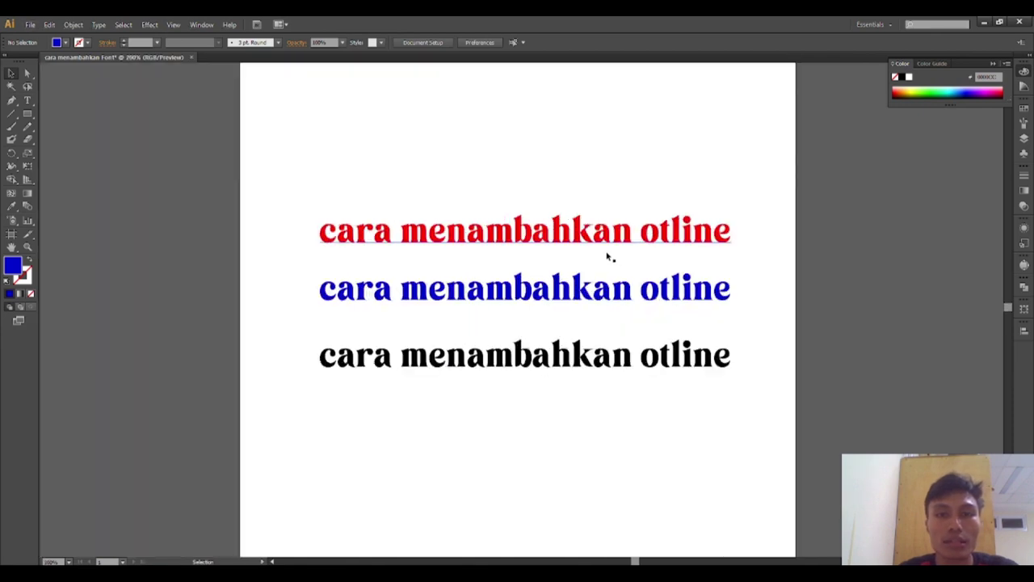
{"action": "scroll", "coordinate": [746, 248], "scroll_direction": "up", "scroll_amount": 1}
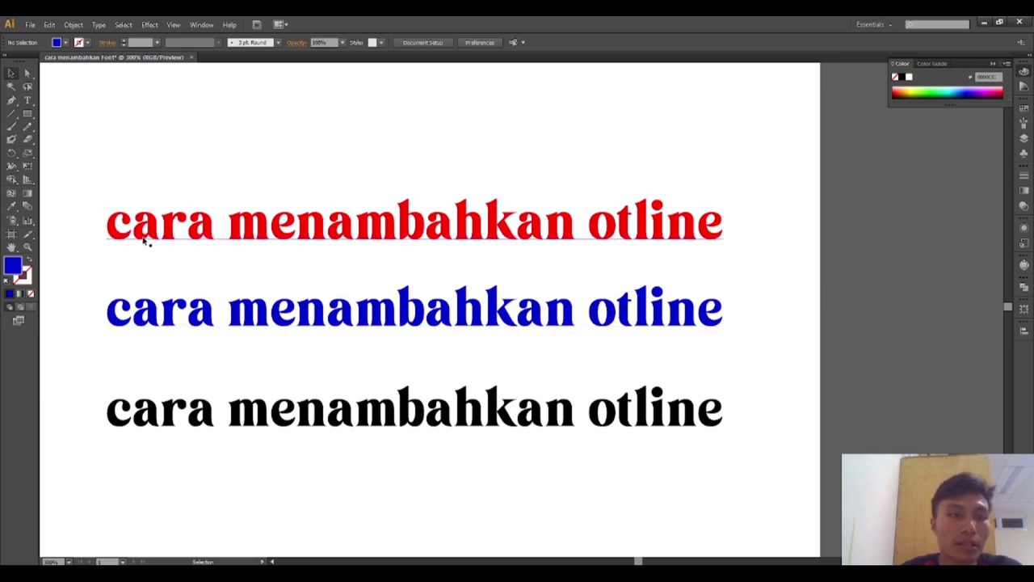
{"action": "left_click", "coordinate": [248, 234]}
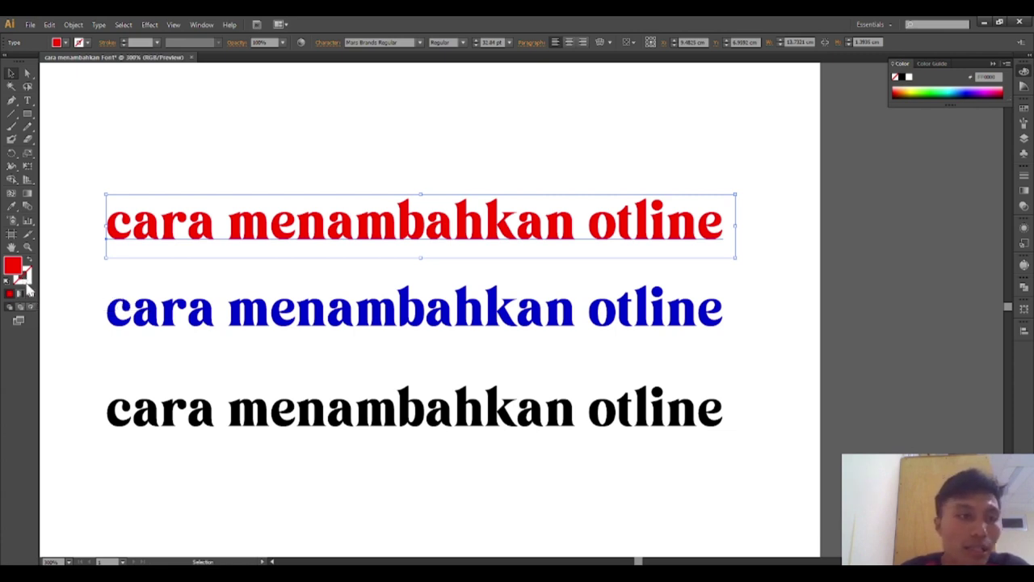
- Give the red top line a blue stroke outline and zoom out to see all three lines
{"action": "double_click", "coordinate": [28, 283]}
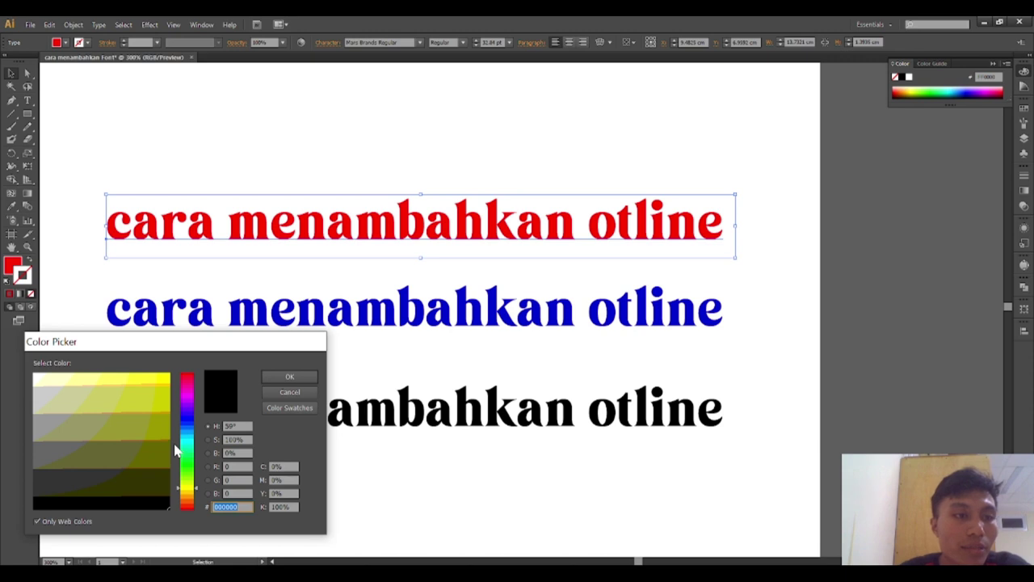
{"action": "mouse_move", "coordinate": [186, 472]}
{"action": "left_mouse_down"}
{"action": "mouse_move", "coordinate": [192, 416]}
{"action": "mouse_move", "coordinate": [192, 440]}
{"action": "left_mouse_up"}
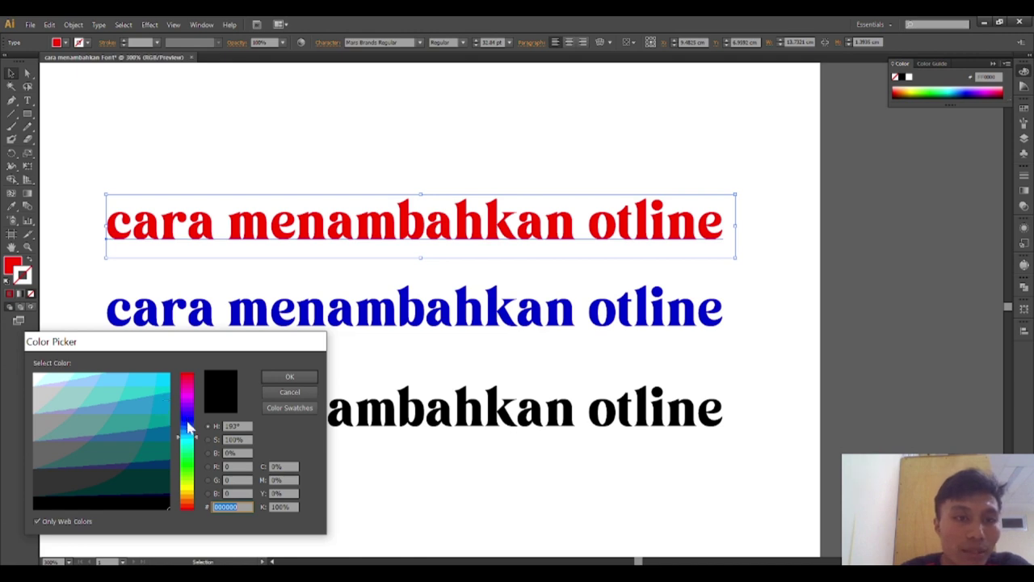
{"action": "left_click_drag", "start_coordinate": [187, 427], "coordinate": [179, 376]}
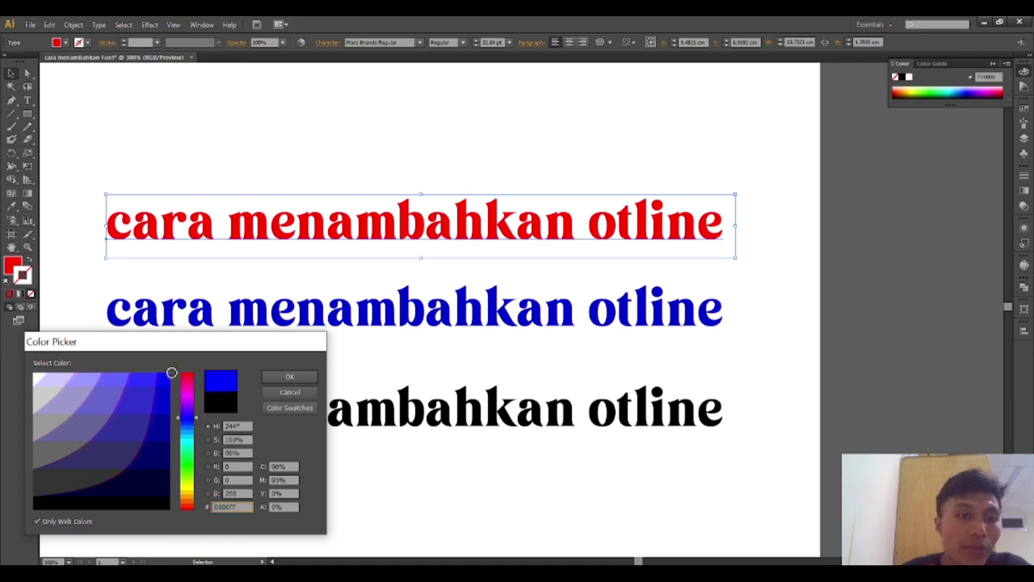
{"action": "left_click", "coordinate": [289, 377]}
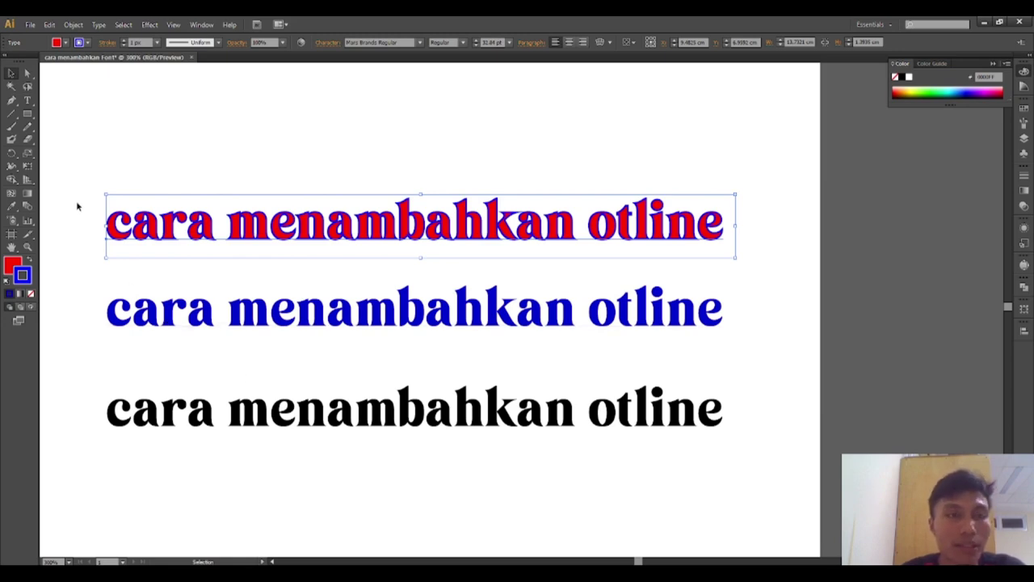
{"action": "scroll", "coordinate": [88, 224], "scroll_direction": "up", "scroll_amount": 2}
{"action": "scroll", "coordinate": [114, 218], "scroll_direction": "up", "scroll_amount": 3}
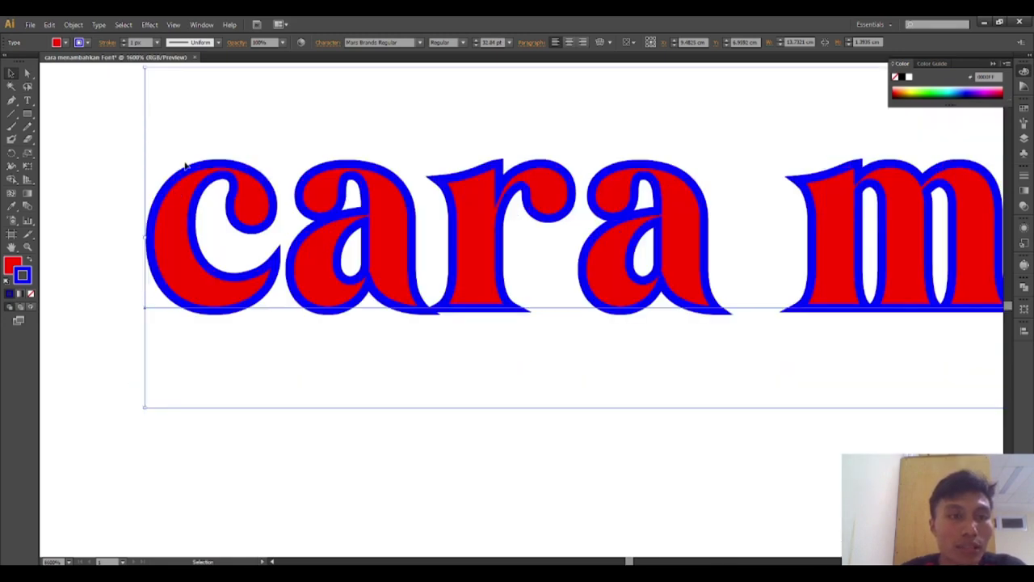
{"action": "scroll", "coordinate": [161, 185], "scroll_direction": "down", "scroll_amount": 2}
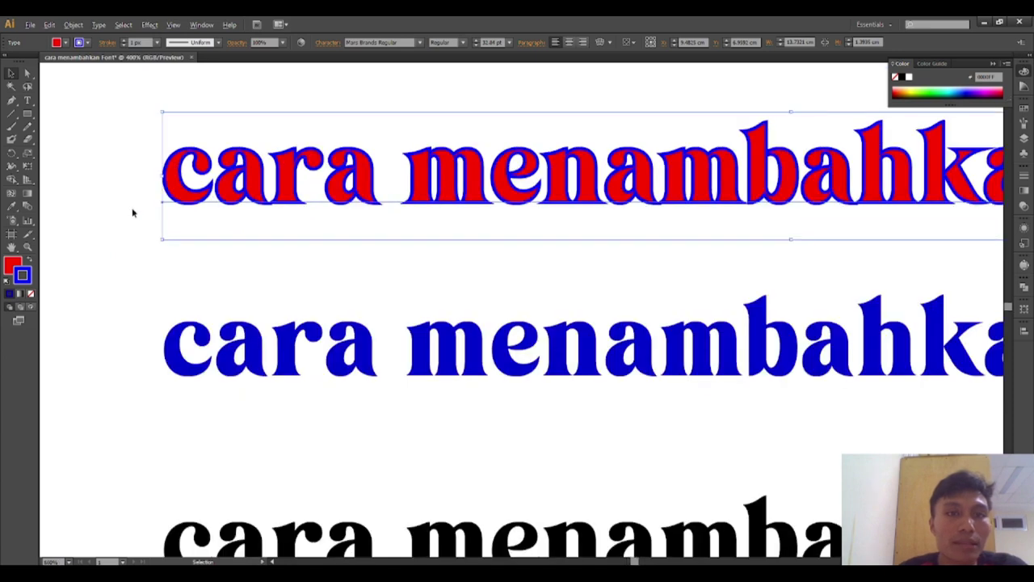
{"action": "scroll", "coordinate": [137, 214], "scroll_direction": "down", "scroll_amount": 2}
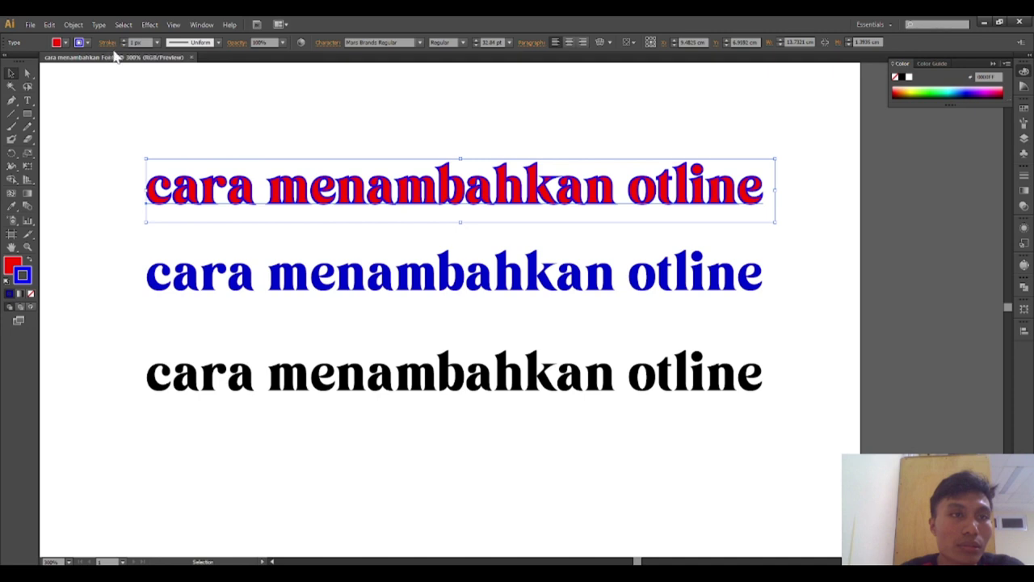
{"action": "left_click", "coordinate": [157, 42]}
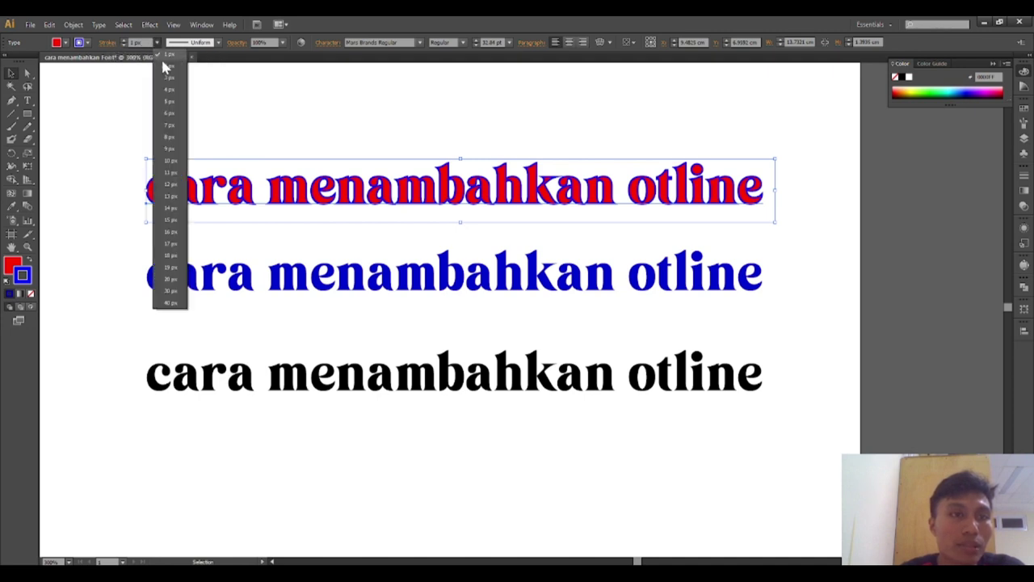
{"action": "left_click", "coordinate": [165, 102]}
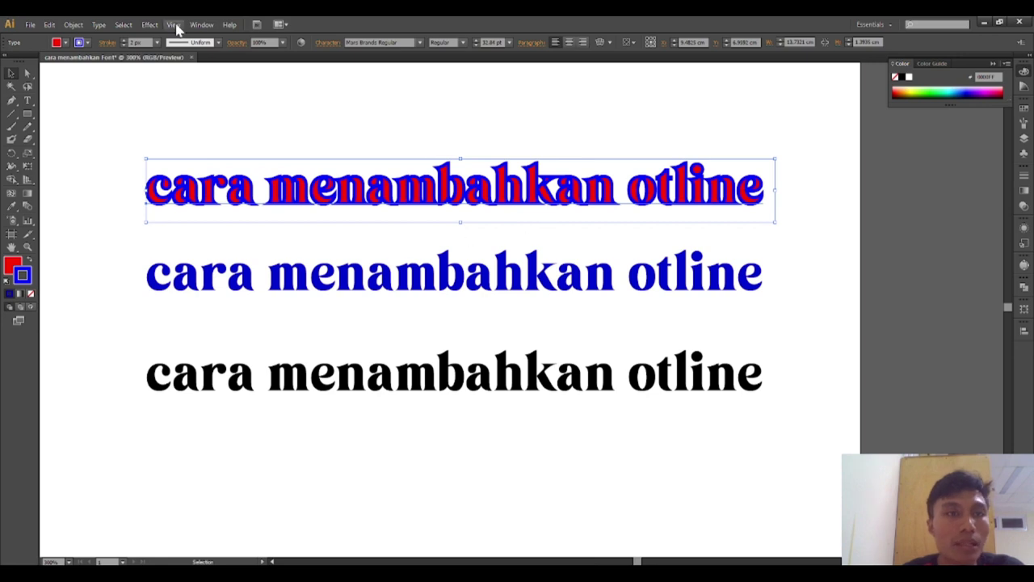
{"action": "left_click", "coordinate": [157, 42]}
{"action": "left_click", "coordinate": [169, 100]}
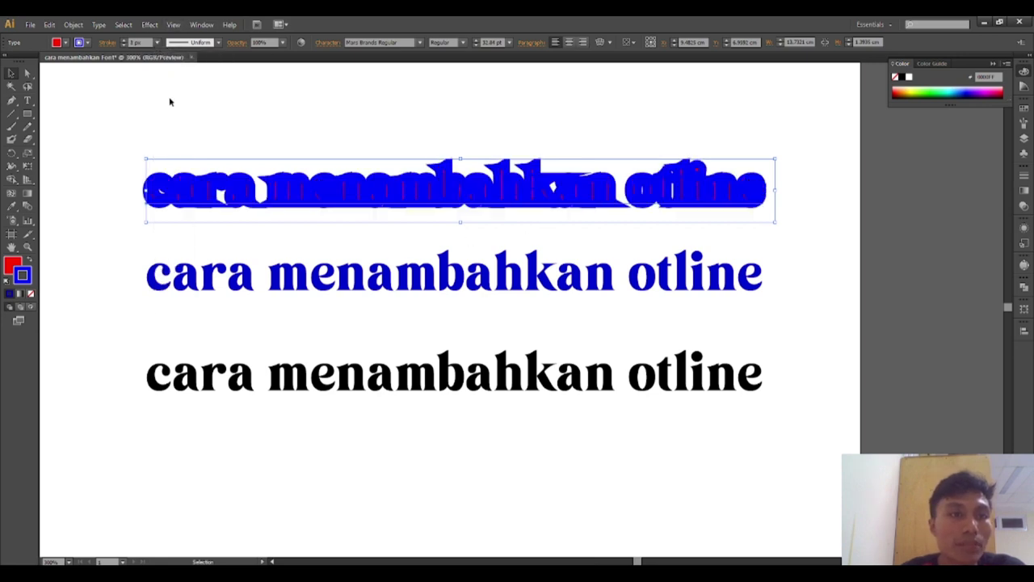
{"action": "left_click", "coordinate": [189, 125]}
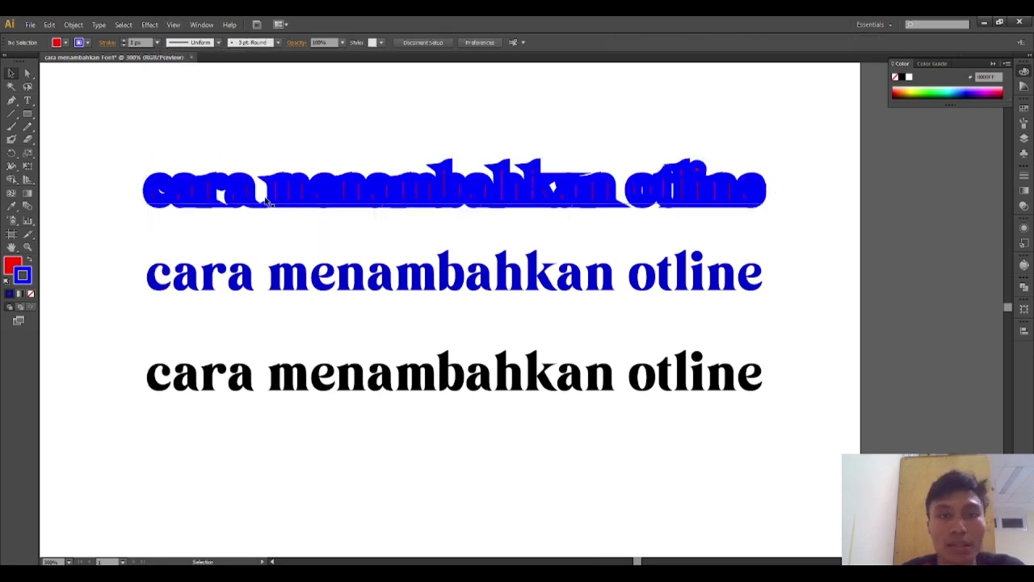
{"action": "left_click", "coordinate": [158, 43]}
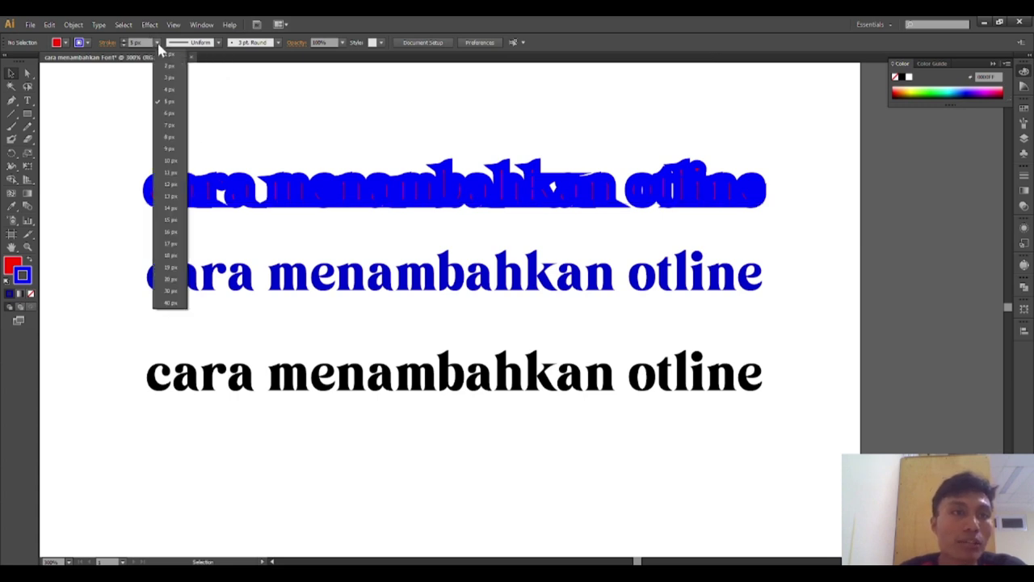
{"action": "left_click", "coordinate": [160, 54]}
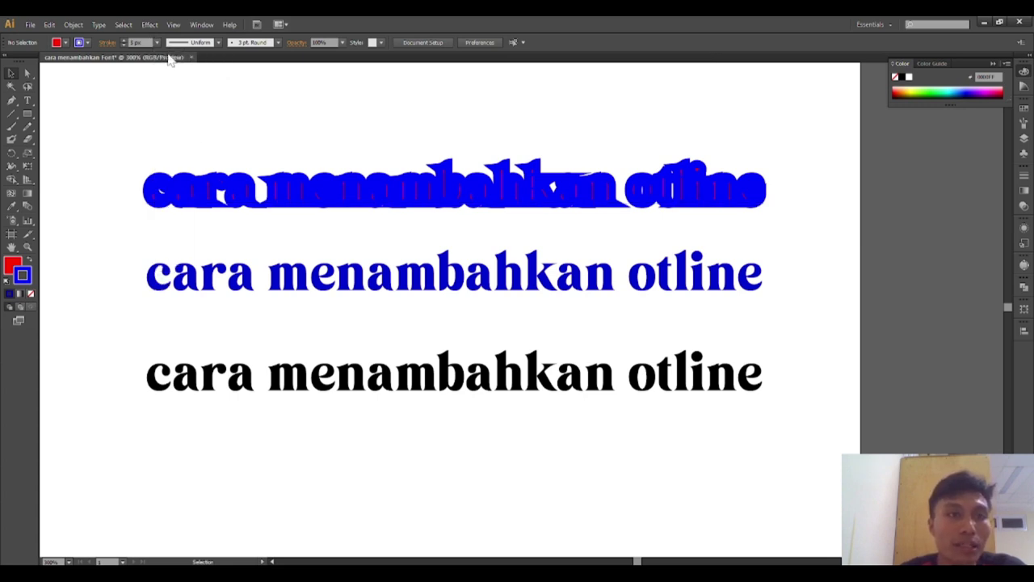
{"action": "key", "text": "ctrl+z"}
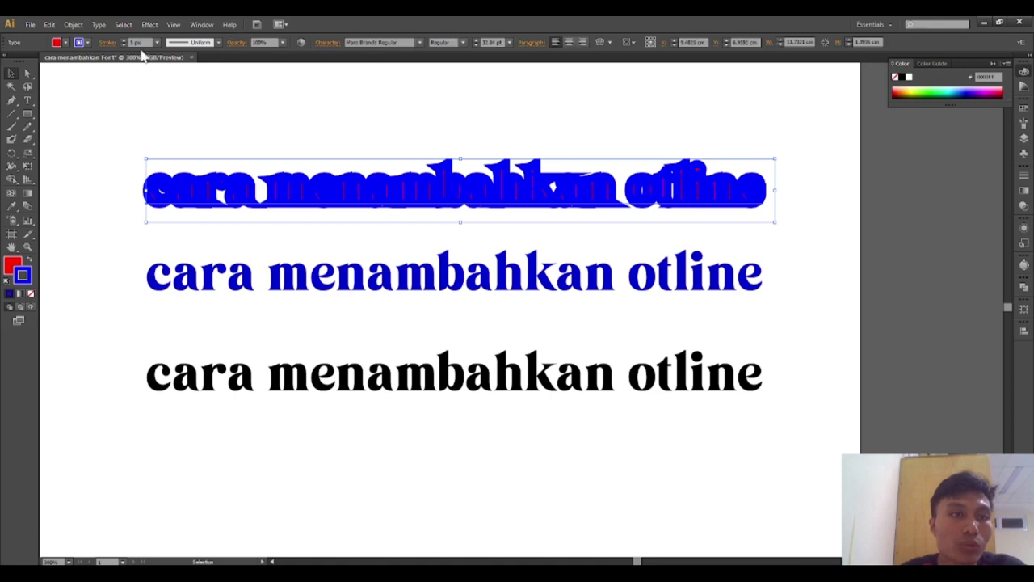
{"action": "left_click", "coordinate": [156, 42]}
{"action": "left_click", "coordinate": [169, 60]}
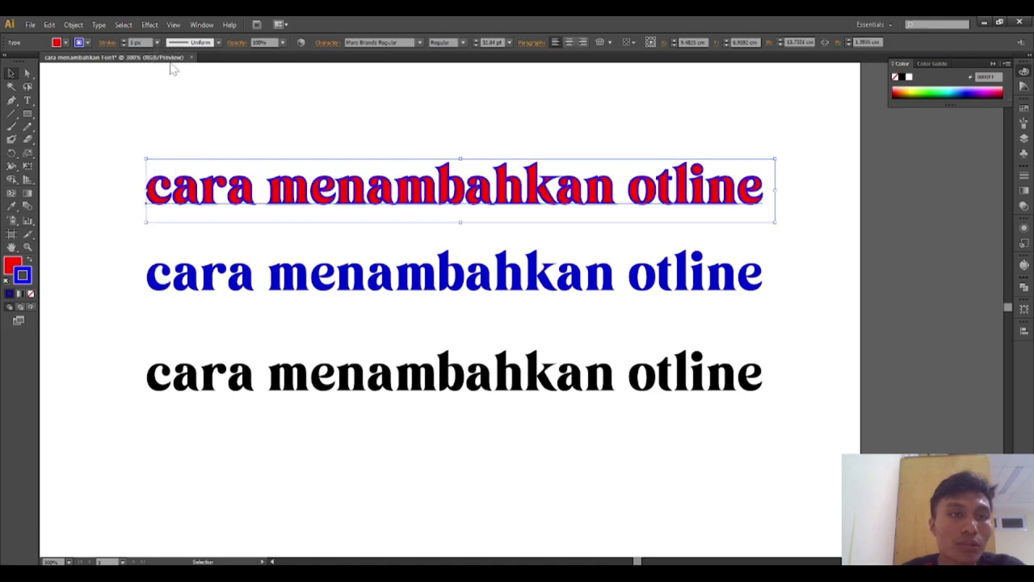
{"action": "left_click", "coordinate": [166, 114]}
{"action": "scroll", "coordinate": [231, 207], "scroll_direction": "up", "scroll_amount": 1}
{"action": "scroll", "coordinate": [229, 210], "scroll_direction": "up", "scroll_amount": 1}
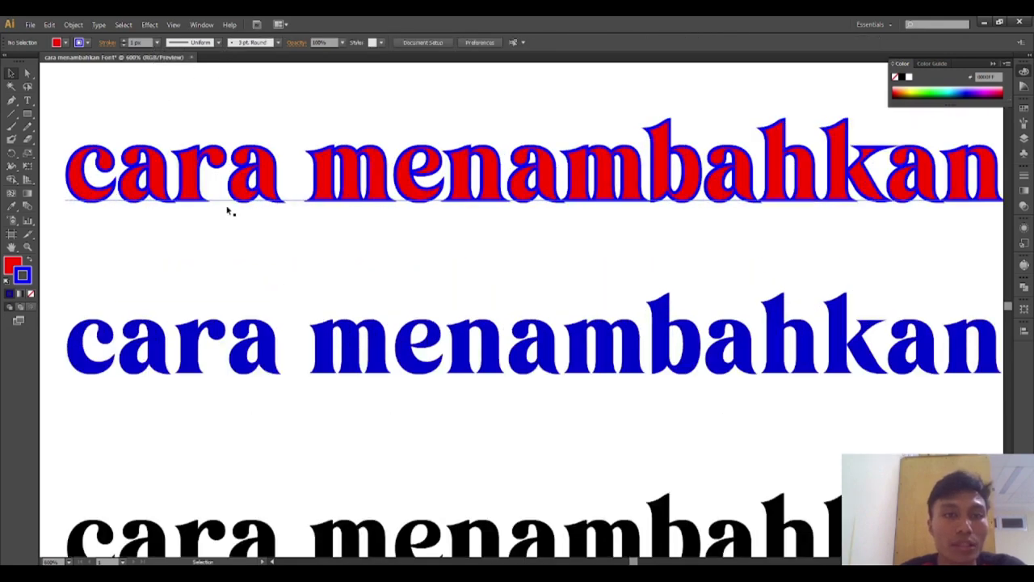
{"action": "scroll", "coordinate": [227, 209], "scroll_direction": "down", "scroll_amount": 1}
{"action": "scroll", "coordinate": [242, 203], "scroll_direction": "down", "scroll_amount": 2}
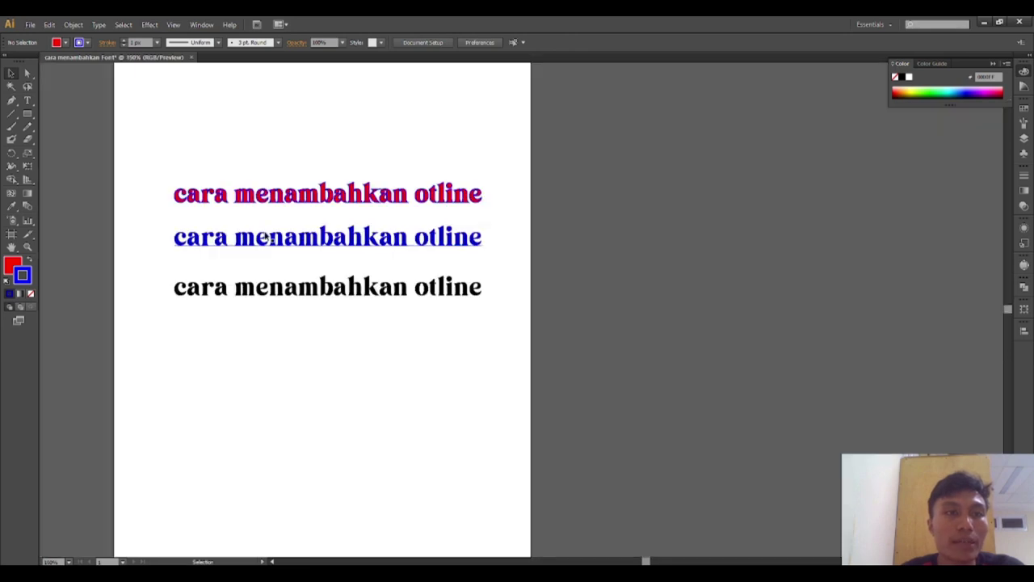
{"action": "scroll", "coordinate": [269, 236], "scroll_direction": "up", "scroll_amount": 2}
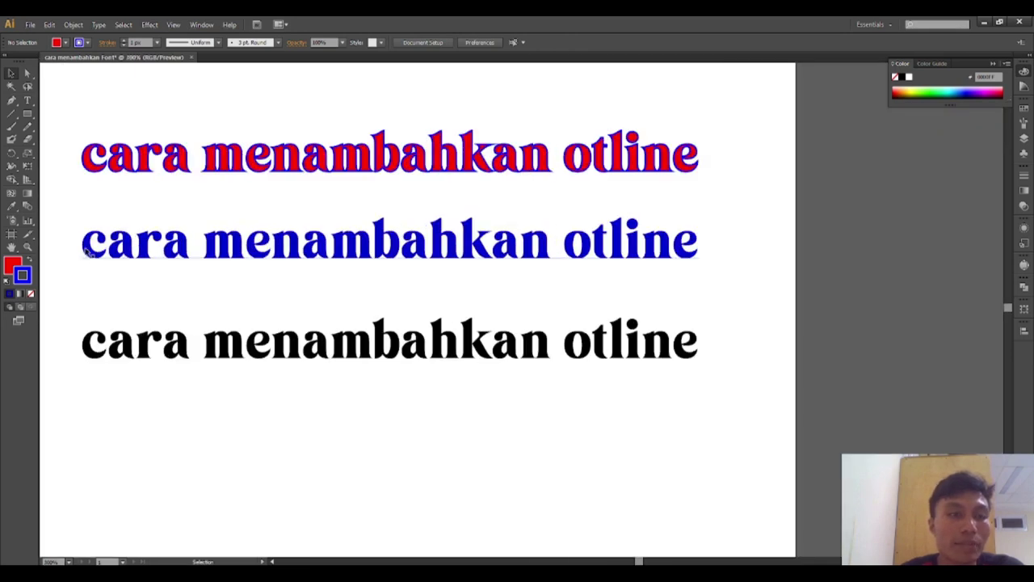
- Set the blue middle line's stroke colour to red in the Color Picker
{"action": "left_click", "coordinate": [138, 252]}
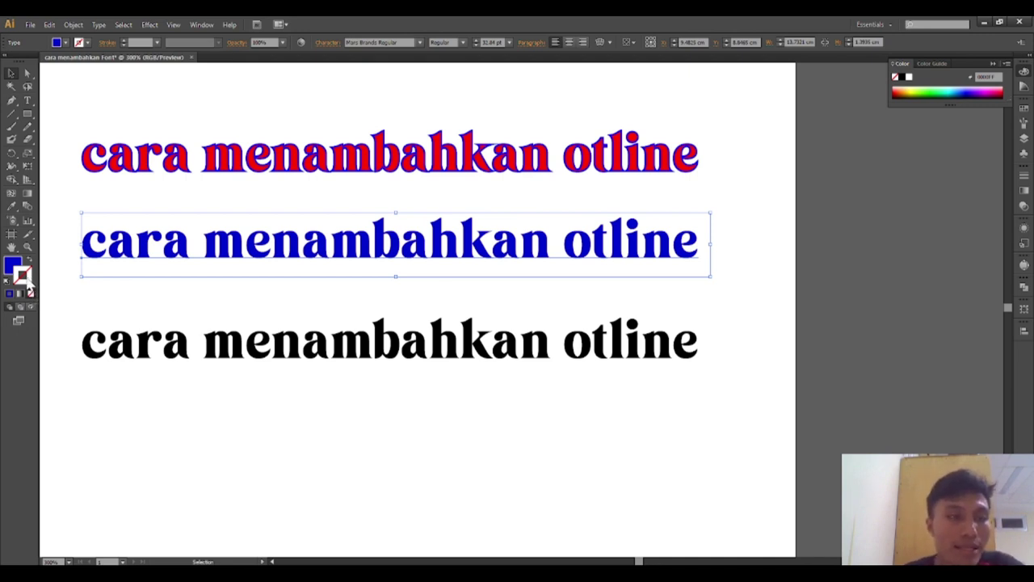
{"action": "double_click", "coordinate": [27, 279]}
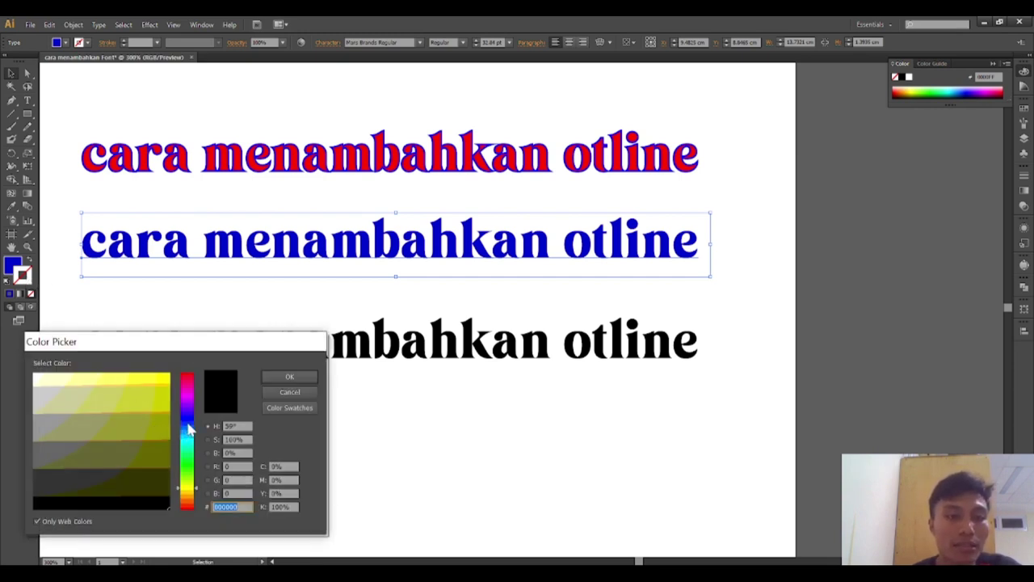
{"action": "mouse_move", "coordinate": [188, 428]}
{"action": "left_mouse_down"}
{"action": "mouse_move", "coordinate": [187, 373]}
{"action": "mouse_move", "coordinate": [169, 373]}
{"action": "left_mouse_up"}
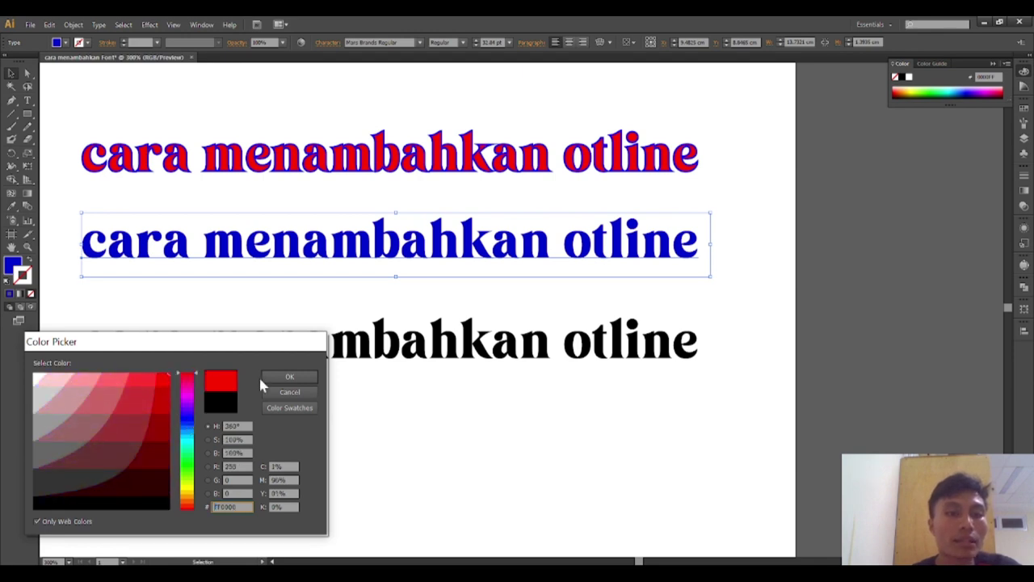
{"action": "left_click", "coordinate": [284, 378]}
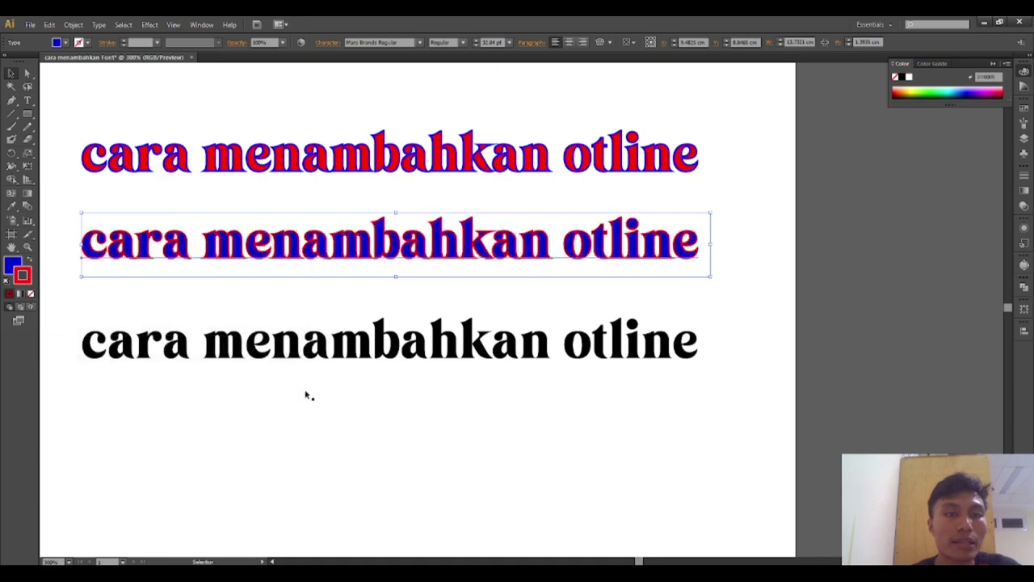
{"action": "left_click", "coordinate": [307, 392]}
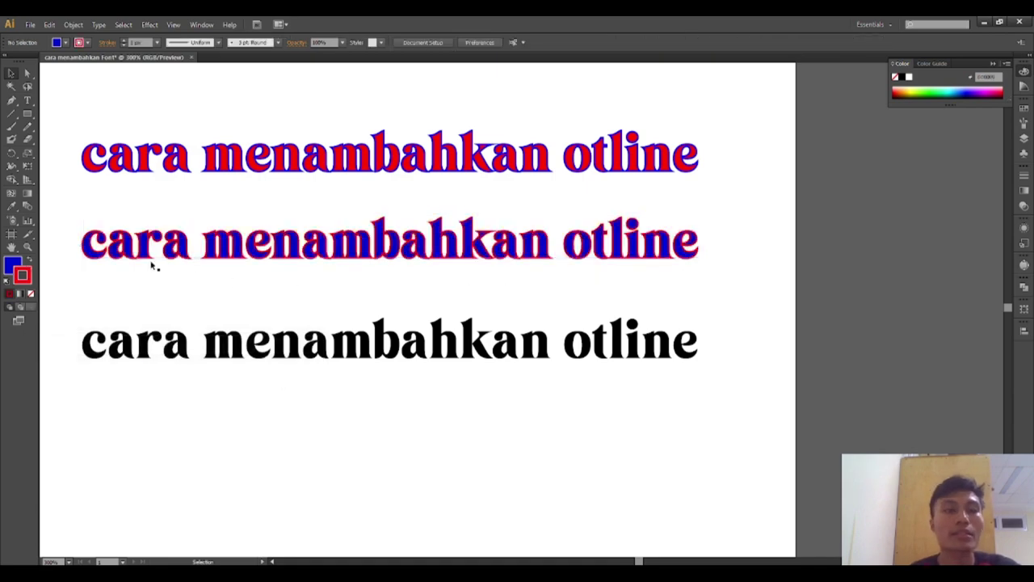
{"action": "scroll", "coordinate": [77, 230], "scroll_direction": "up", "scroll_amount": 3}
{"action": "scroll", "coordinate": [110, 251], "scroll_direction": "up", "scroll_amount": 2}
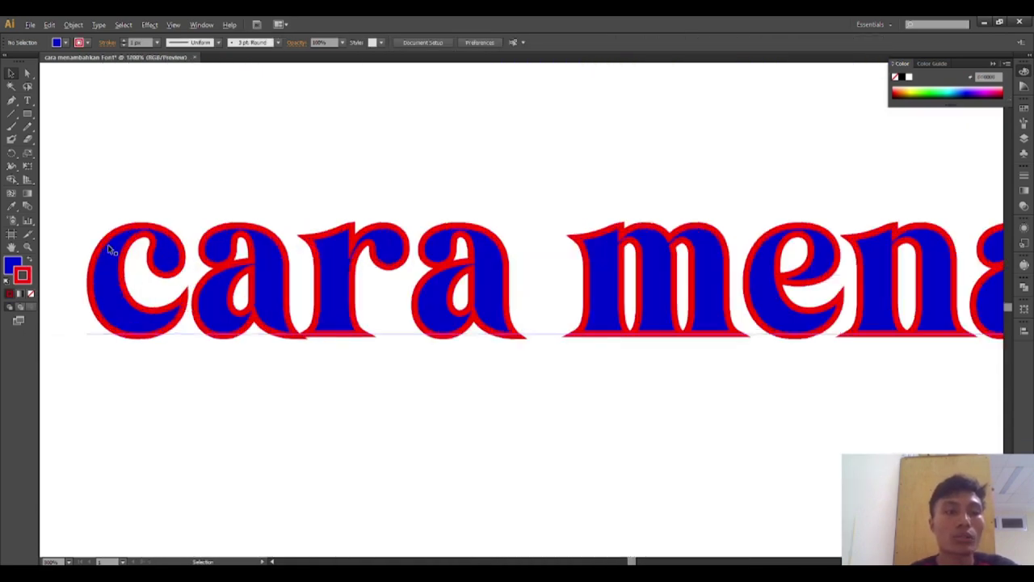
{"action": "scroll", "coordinate": [111, 251], "scroll_direction": "up", "scroll_amount": 1}
{"action": "scroll", "coordinate": [111, 251], "scroll_direction": "down", "scroll_amount": 1}
{"action": "scroll", "coordinate": [145, 256], "scroll_direction": "down", "scroll_amount": 1}
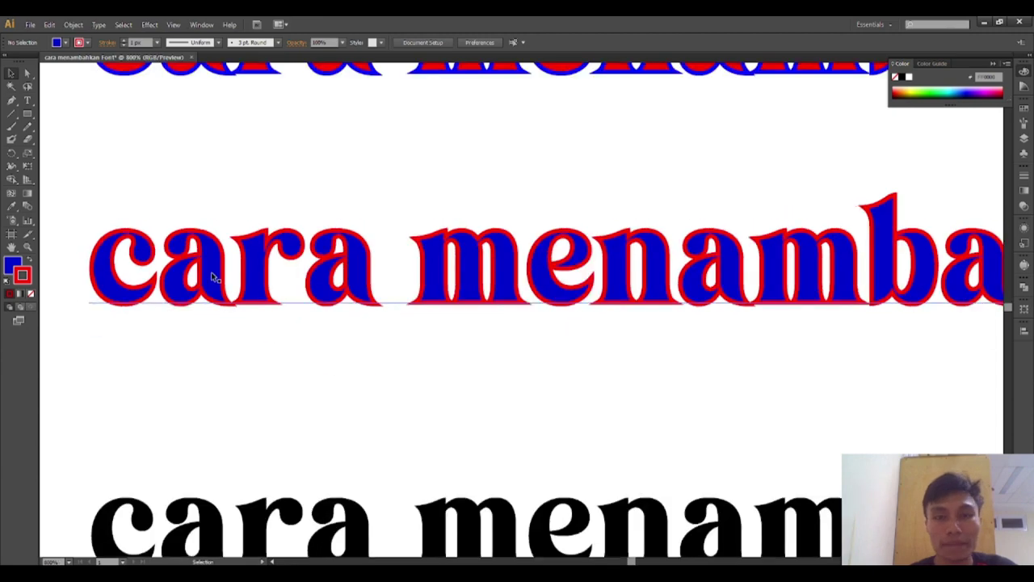
{"action": "scroll", "coordinate": [214, 277], "scroll_direction": "down", "scroll_amount": 1}
{"action": "scroll", "coordinate": [214, 277], "scroll_direction": "down", "scroll_amount": 1}
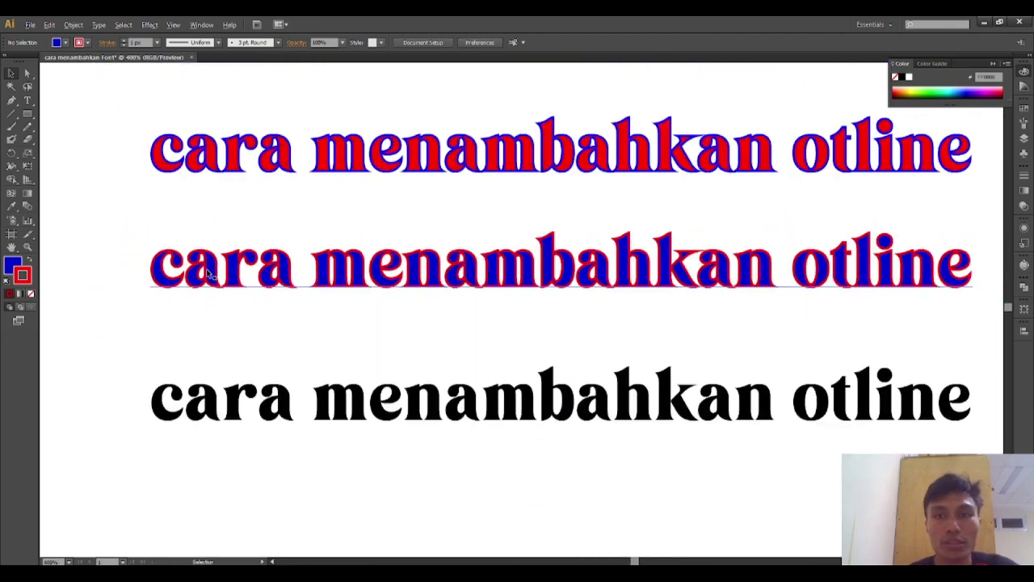
{"action": "scroll", "coordinate": [212, 274], "scroll_direction": "down", "scroll_amount": 2}
{"action": "scroll", "coordinate": [292, 258], "scroll_direction": "up", "scroll_amount": 1}
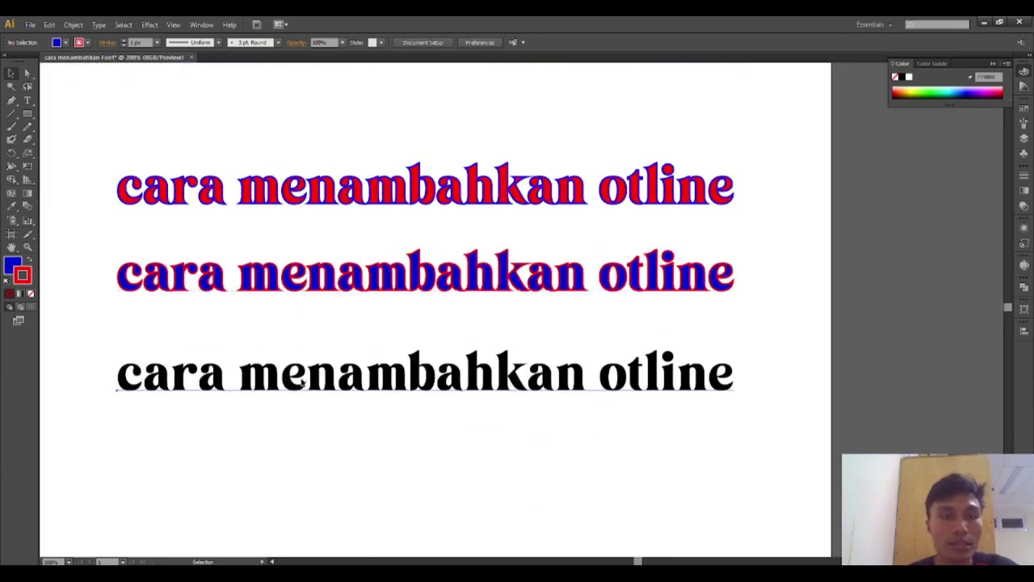
- Give the black bottom line a pure red stroke and move it up just below the blue line
{"action": "left_click_drag", "start_coordinate": [304, 383], "coordinate": [298, 354]}
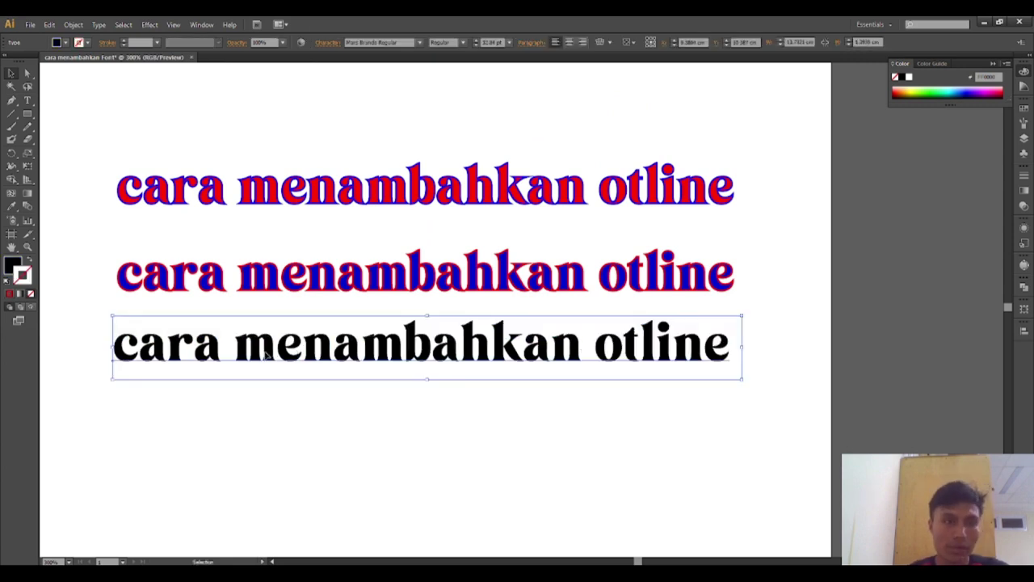
{"action": "double_click", "coordinate": [27, 275]}
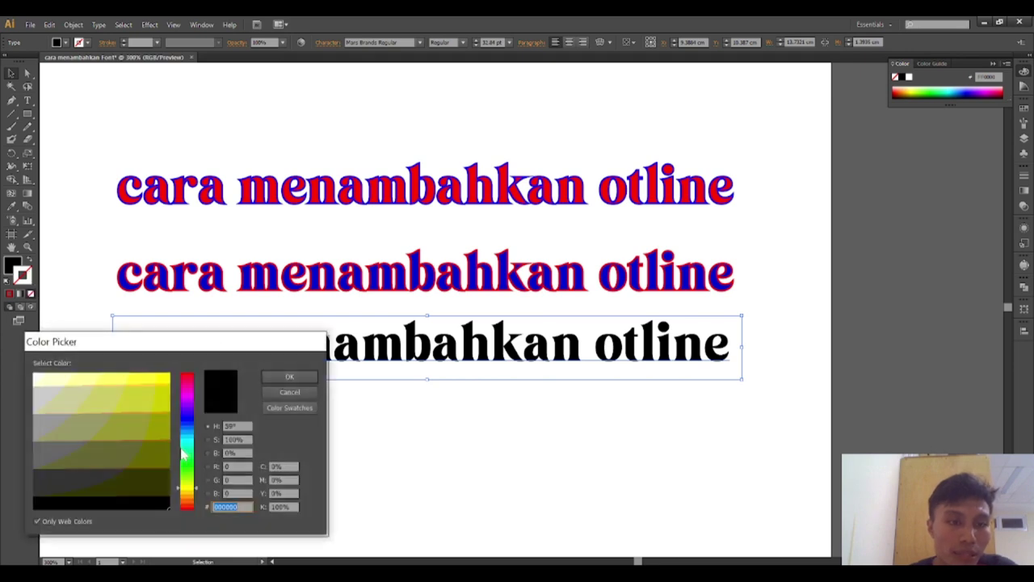
{"action": "left_click_drag", "start_coordinate": [186, 498], "coordinate": [192, 374]}
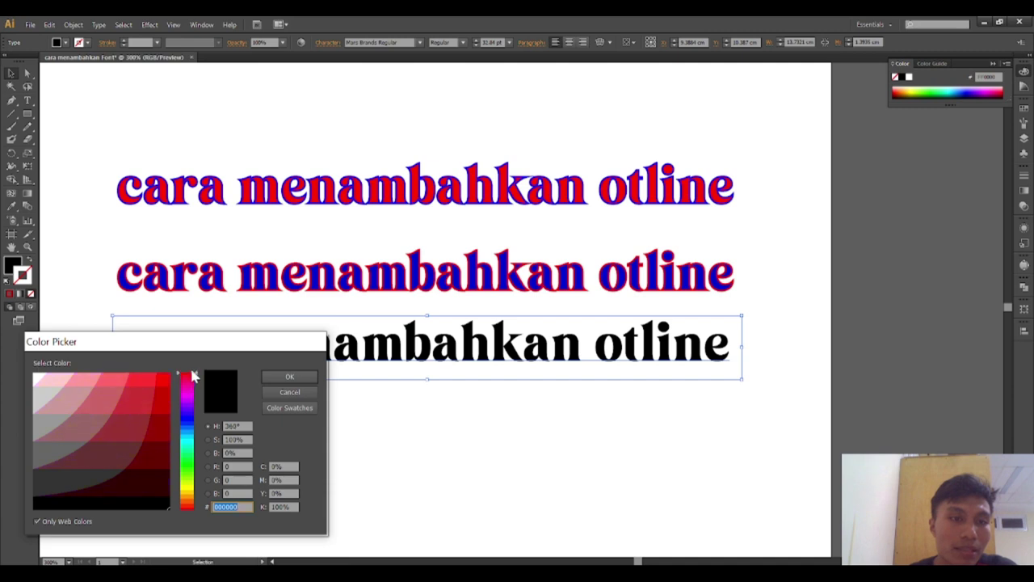
{"action": "left_click", "coordinate": [144, 390]}
{"action": "left_click", "coordinate": [289, 376]}
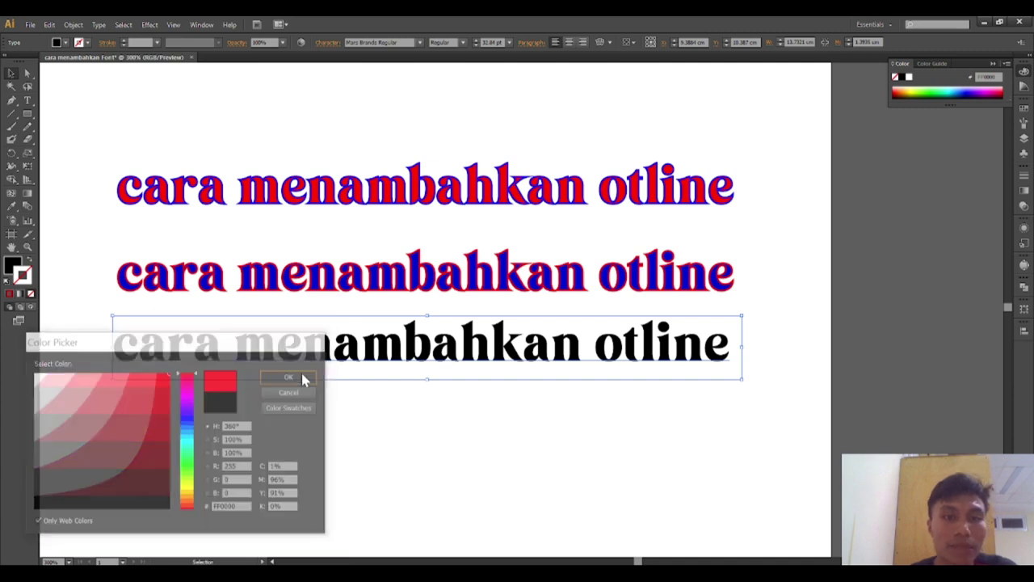
{"action": "left_click", "coordinate": [301, 395]}
{"action": "left_click_drag", "start_coordinate": [323, 348], "coordinate": [321, 339]}
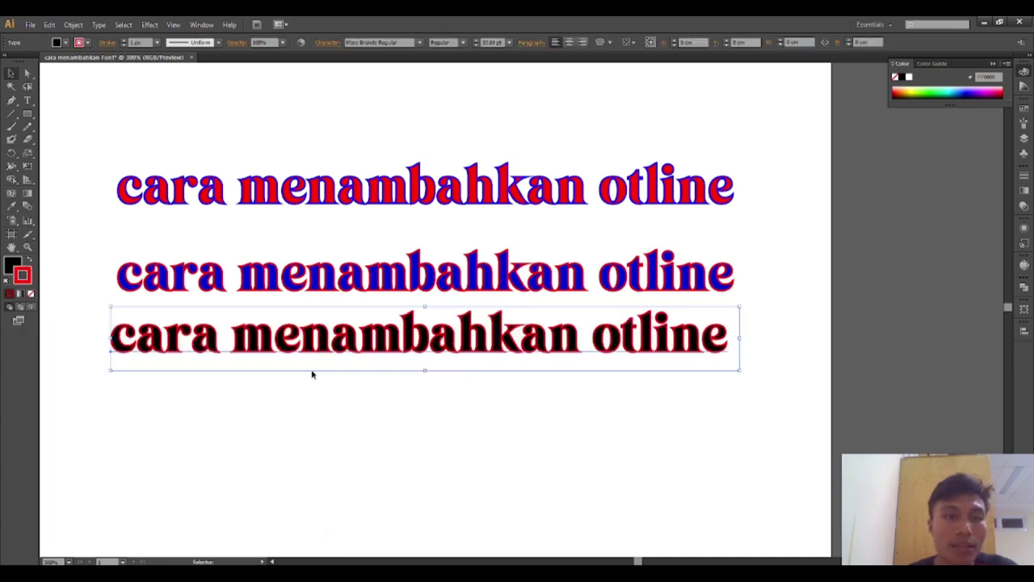
{"action": "left_click", "coordinate": [315, 379]}
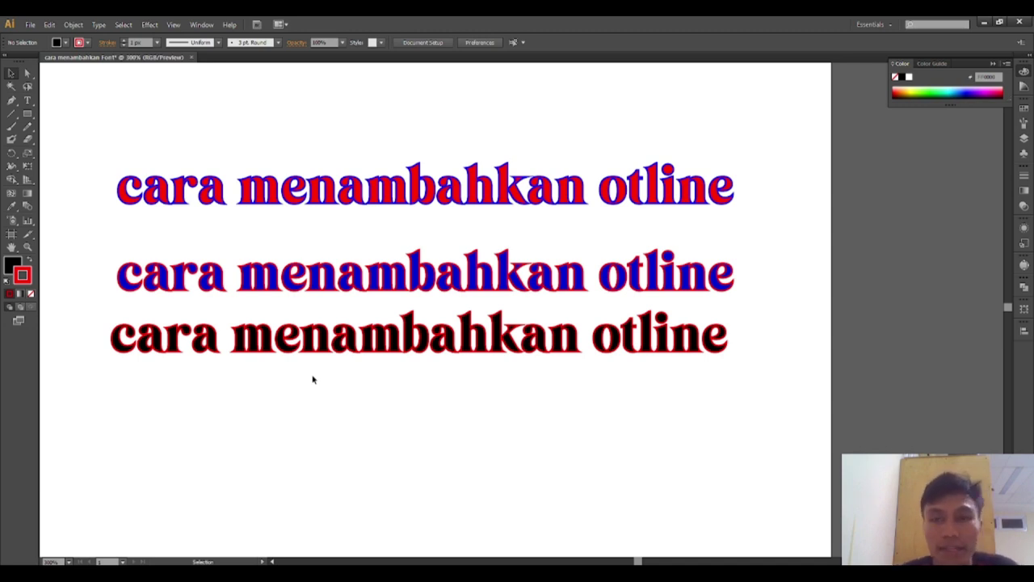
{"action": "scroll", "coordinate": [598, 315], "scroll_direction": "down", "scroll_amount": 1}
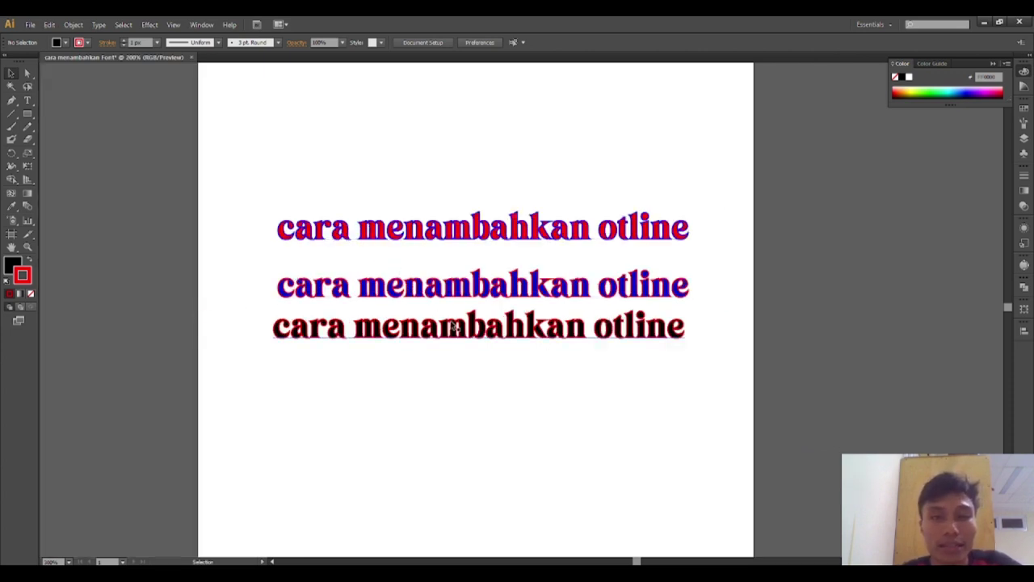
{"action": "scroll", "coordinate": [453, 327], "scroll_direction": "up", "scroll_amount": 1}
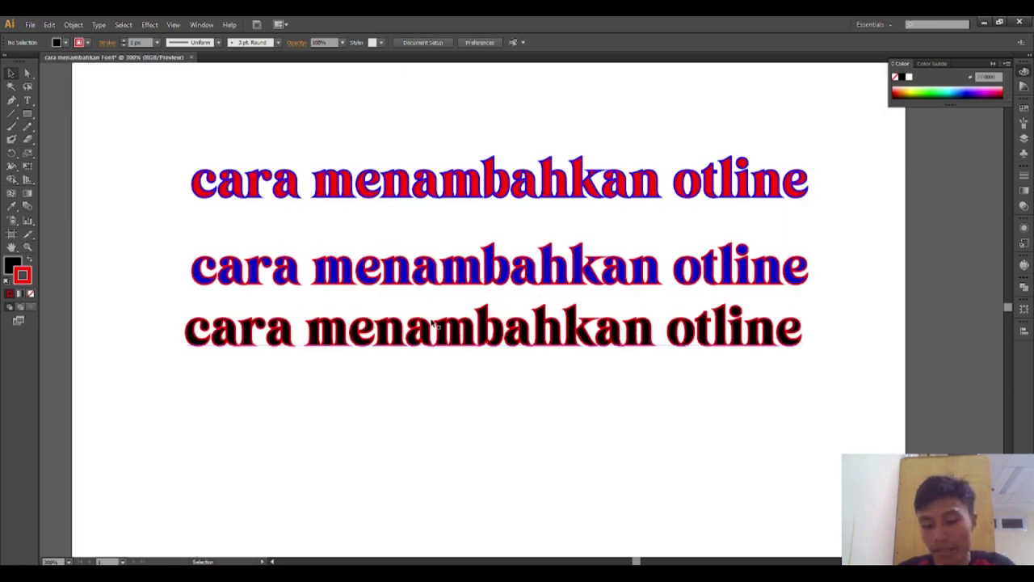